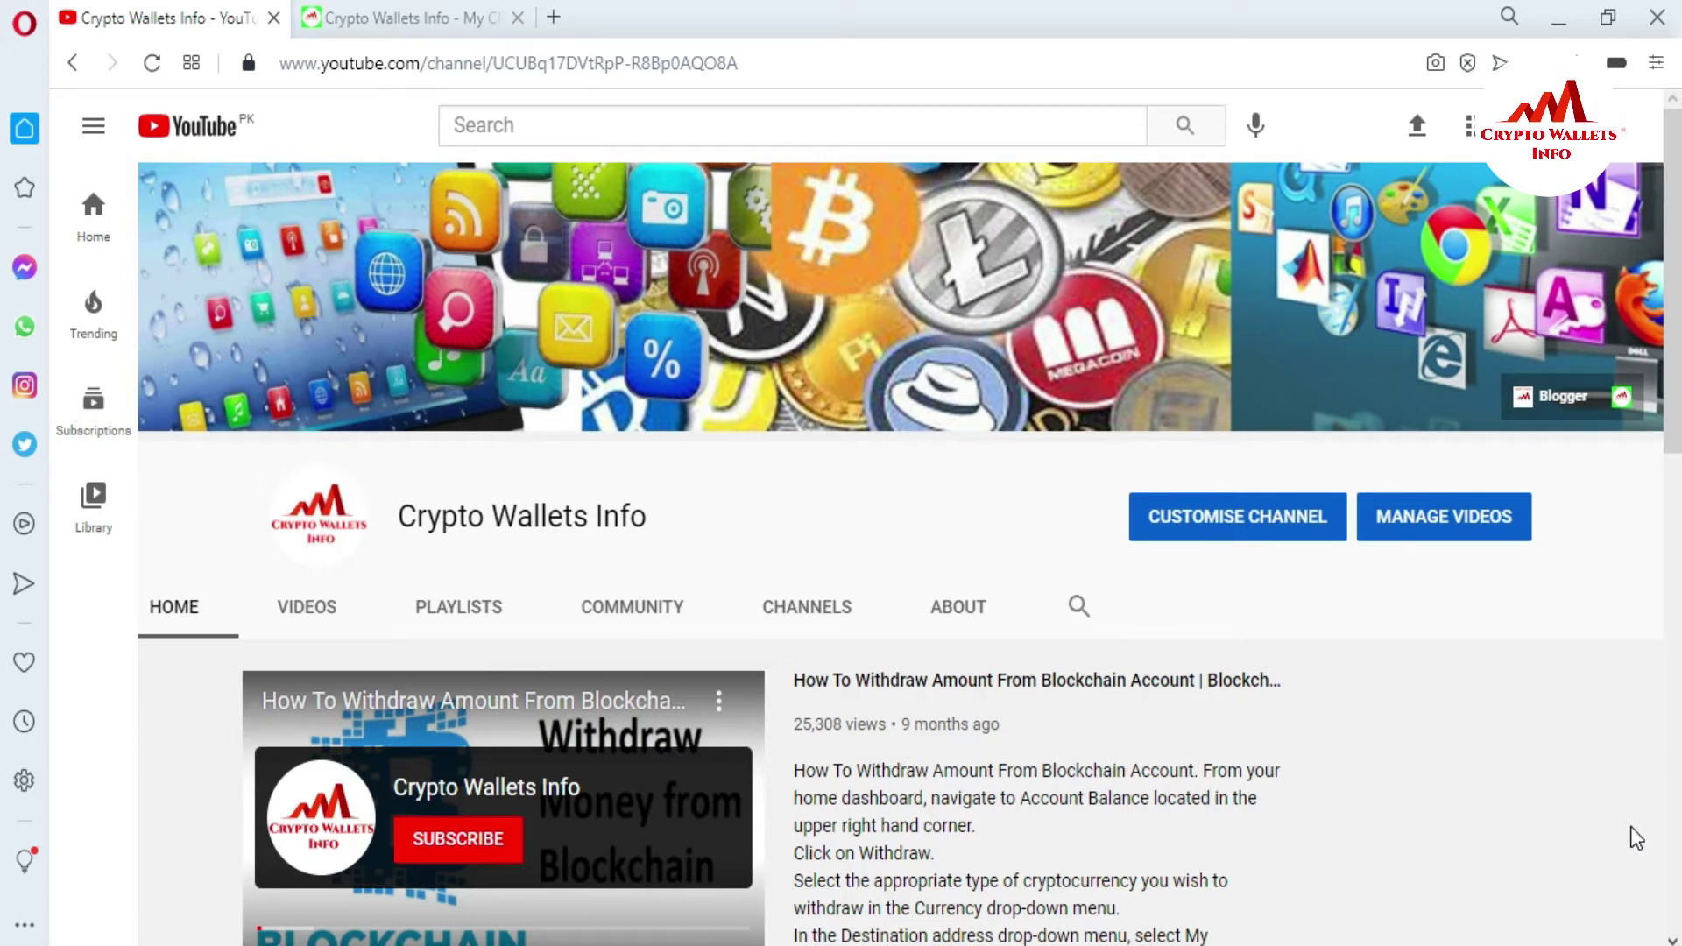
Step: Examine DigiByte Core's wallet backup dialog and its file and settings commands without saving a backup
left_click(399, 16)
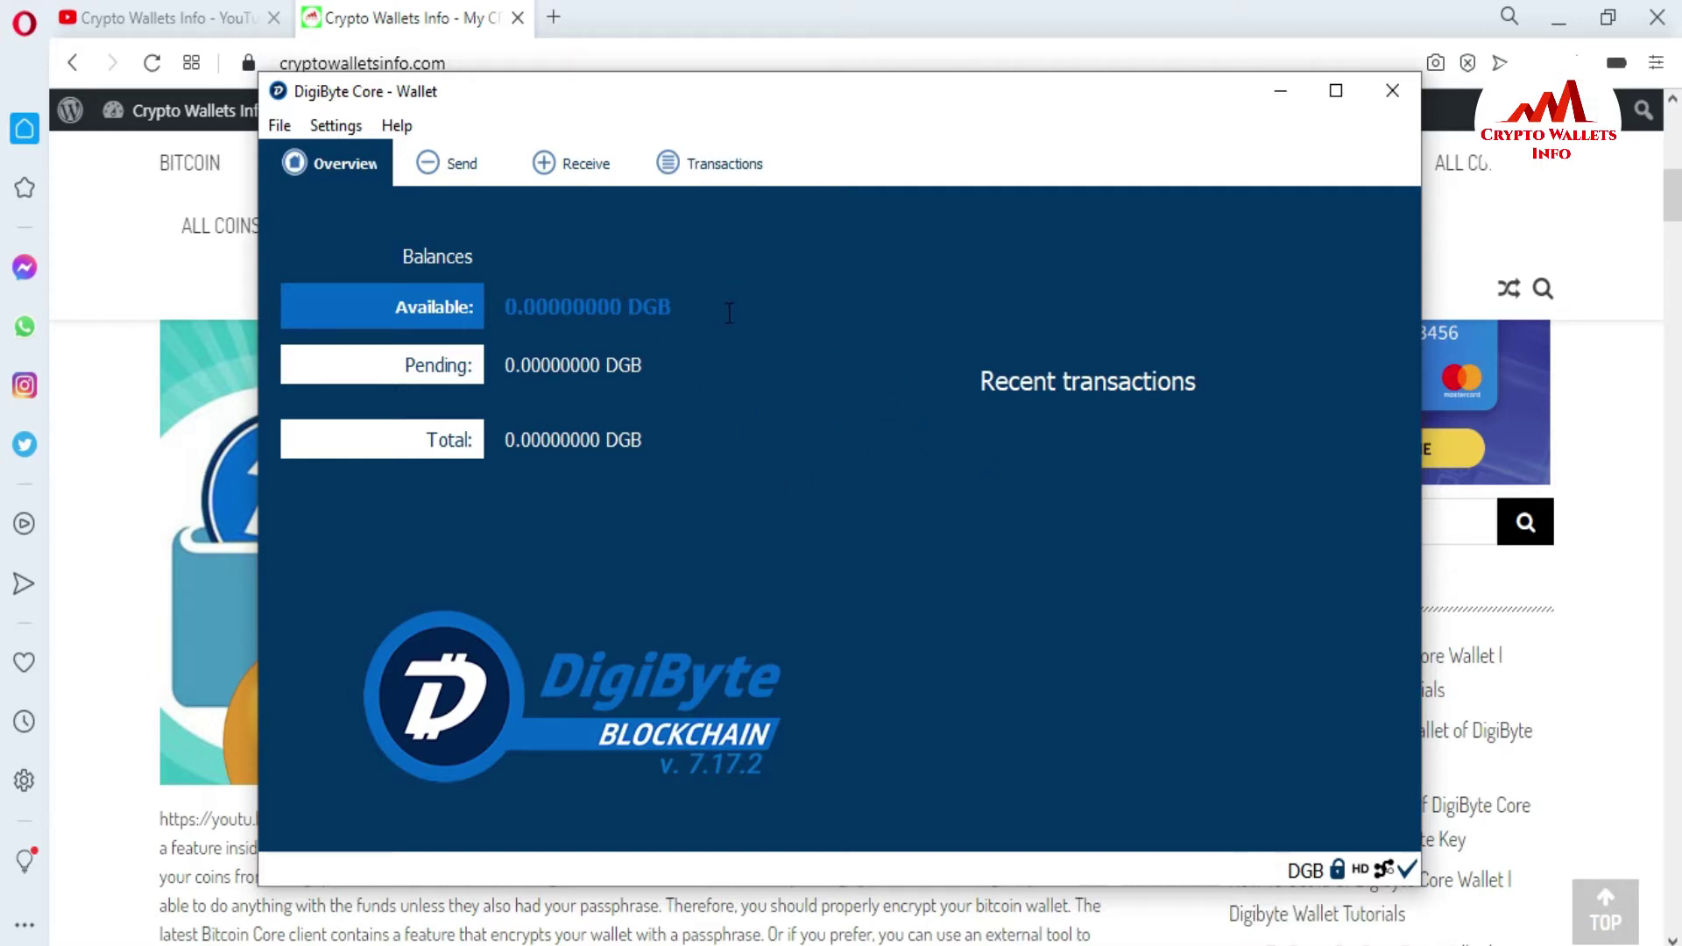
mouse_move(730, 314)
left_click(280, 128)
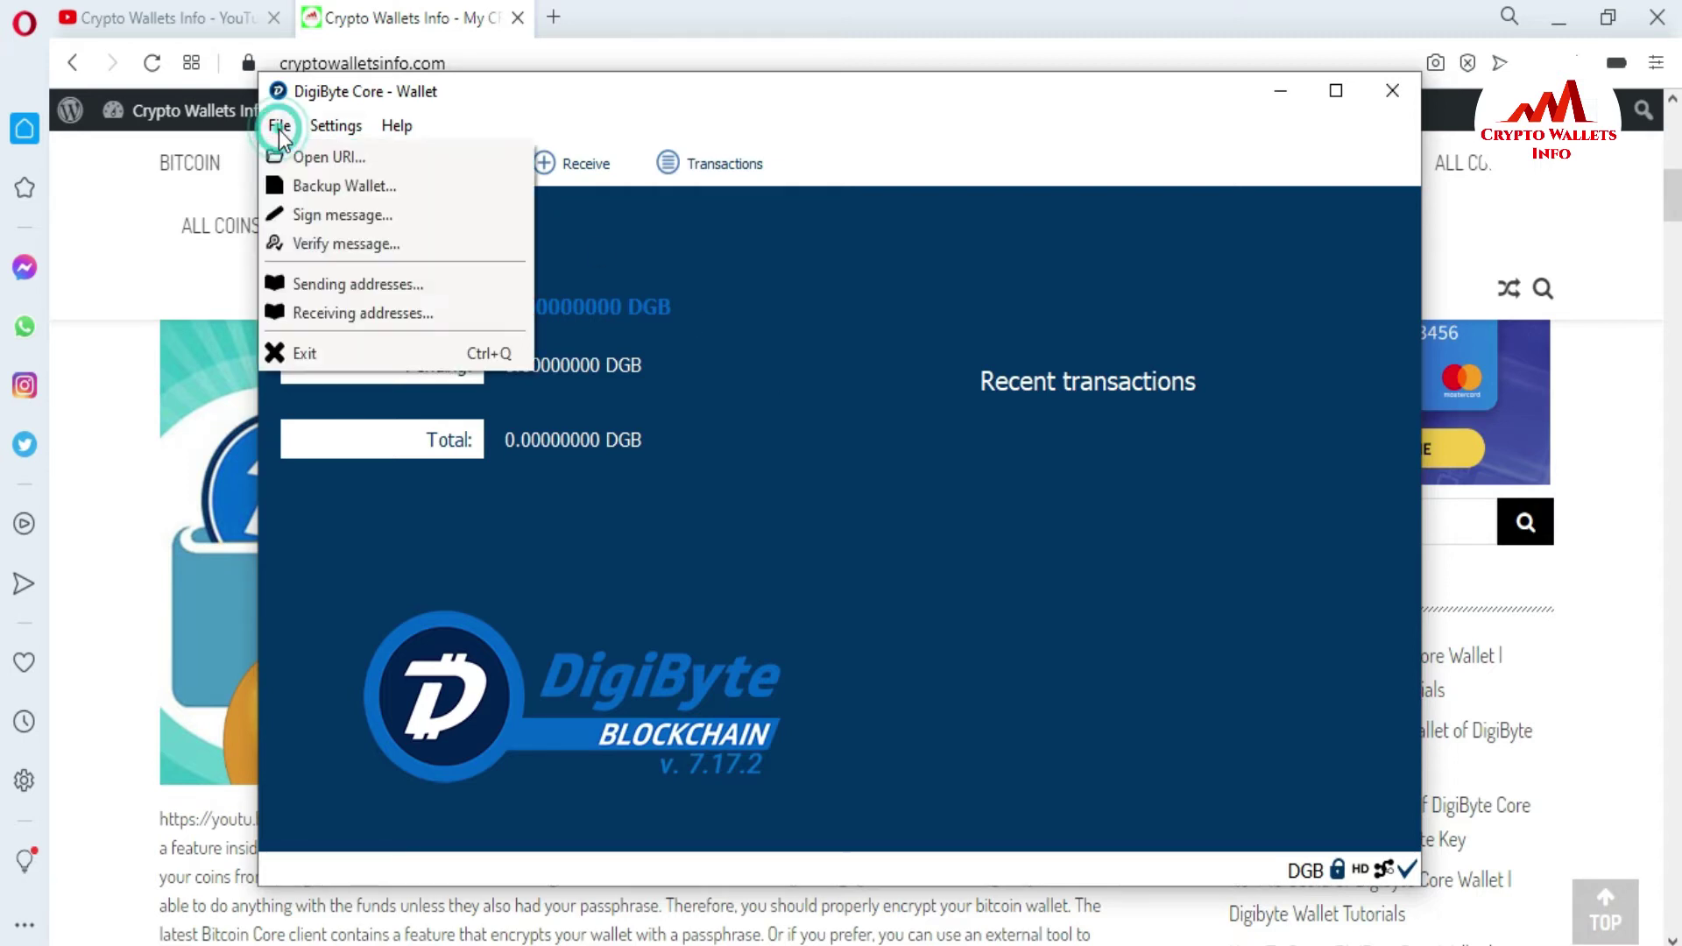
left_click(349, 187)
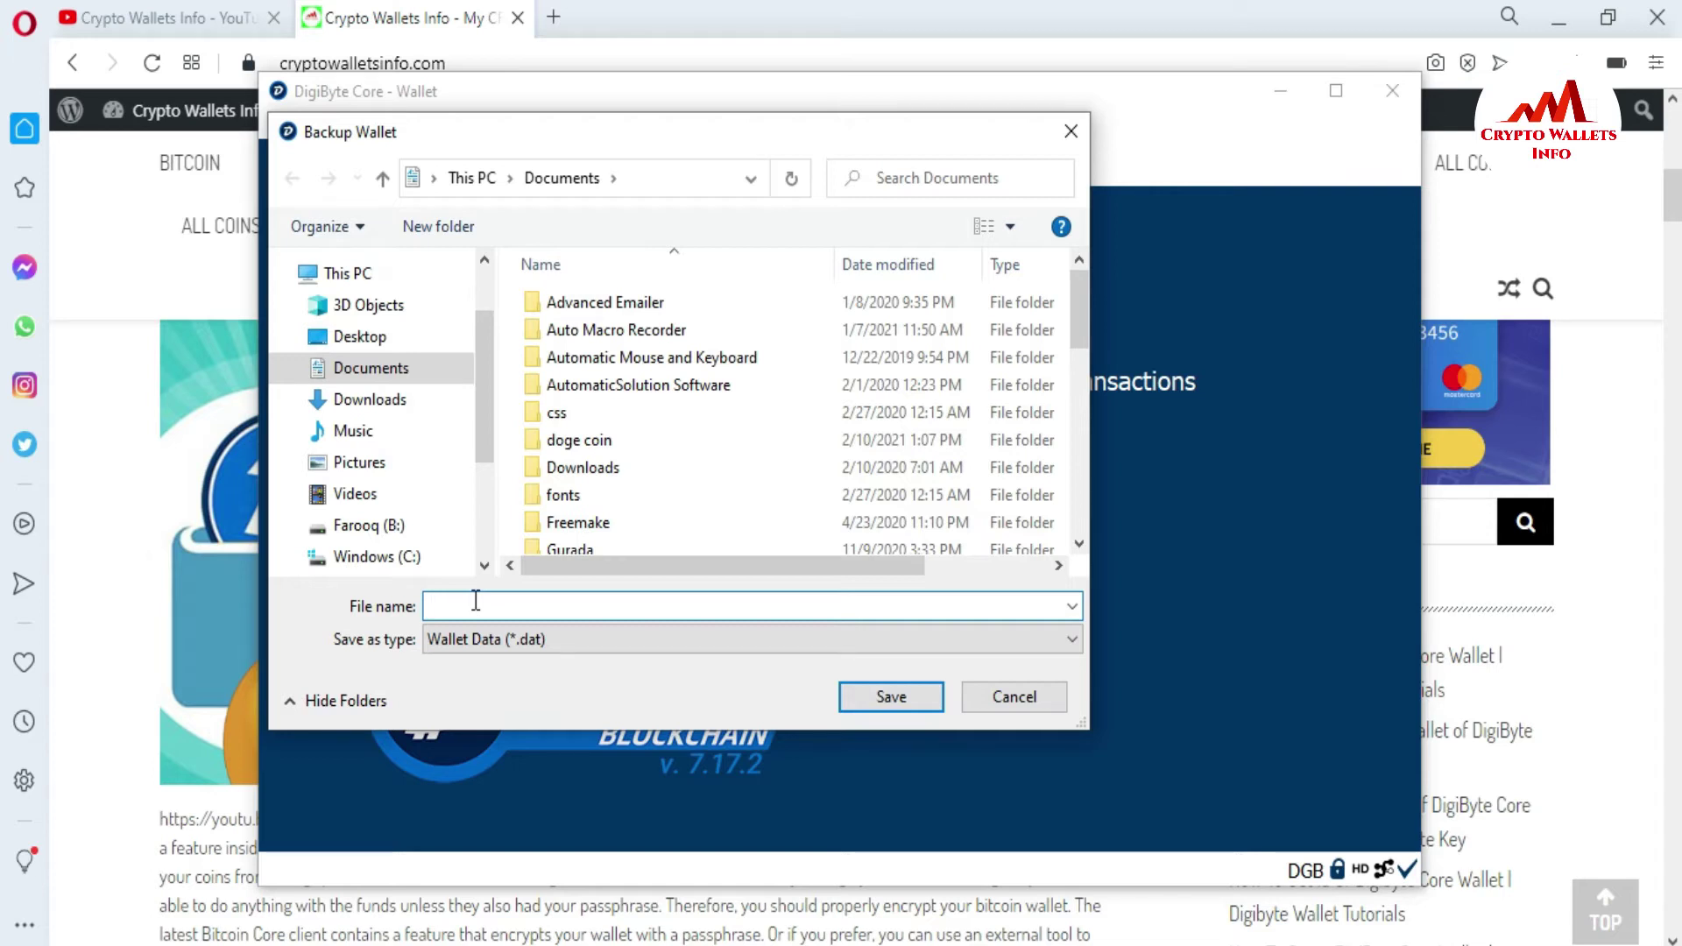
left_click(1008, 700)
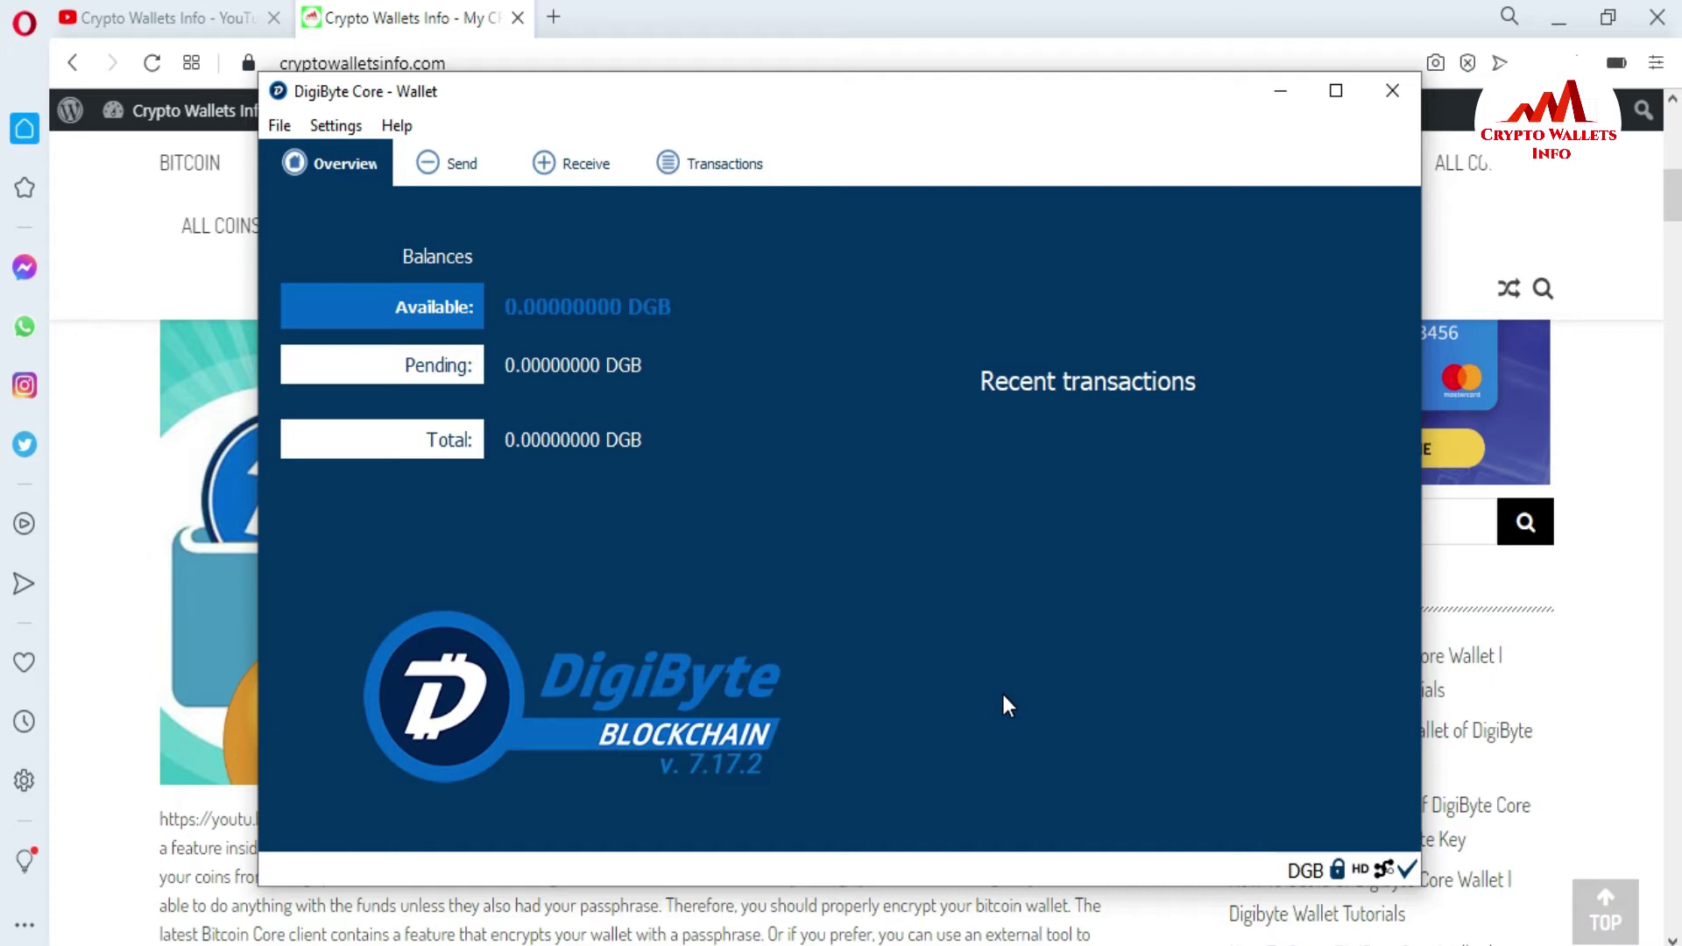
left_click(280, 127)
mouse_move(326, 125)
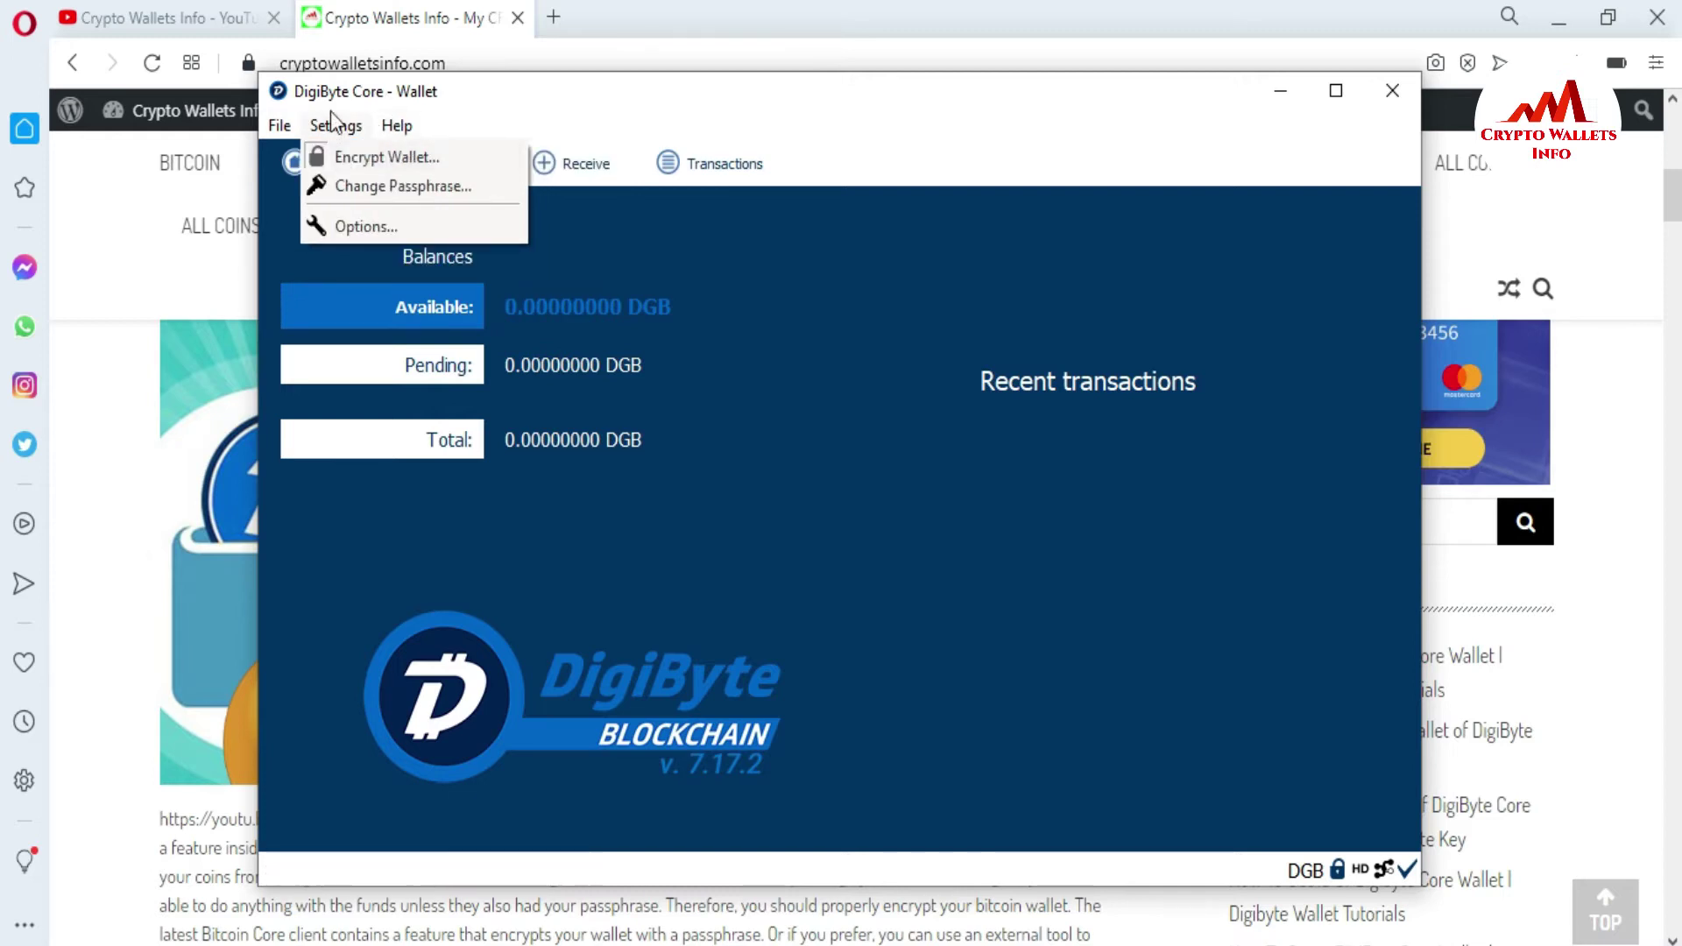
left_click(596, 103)
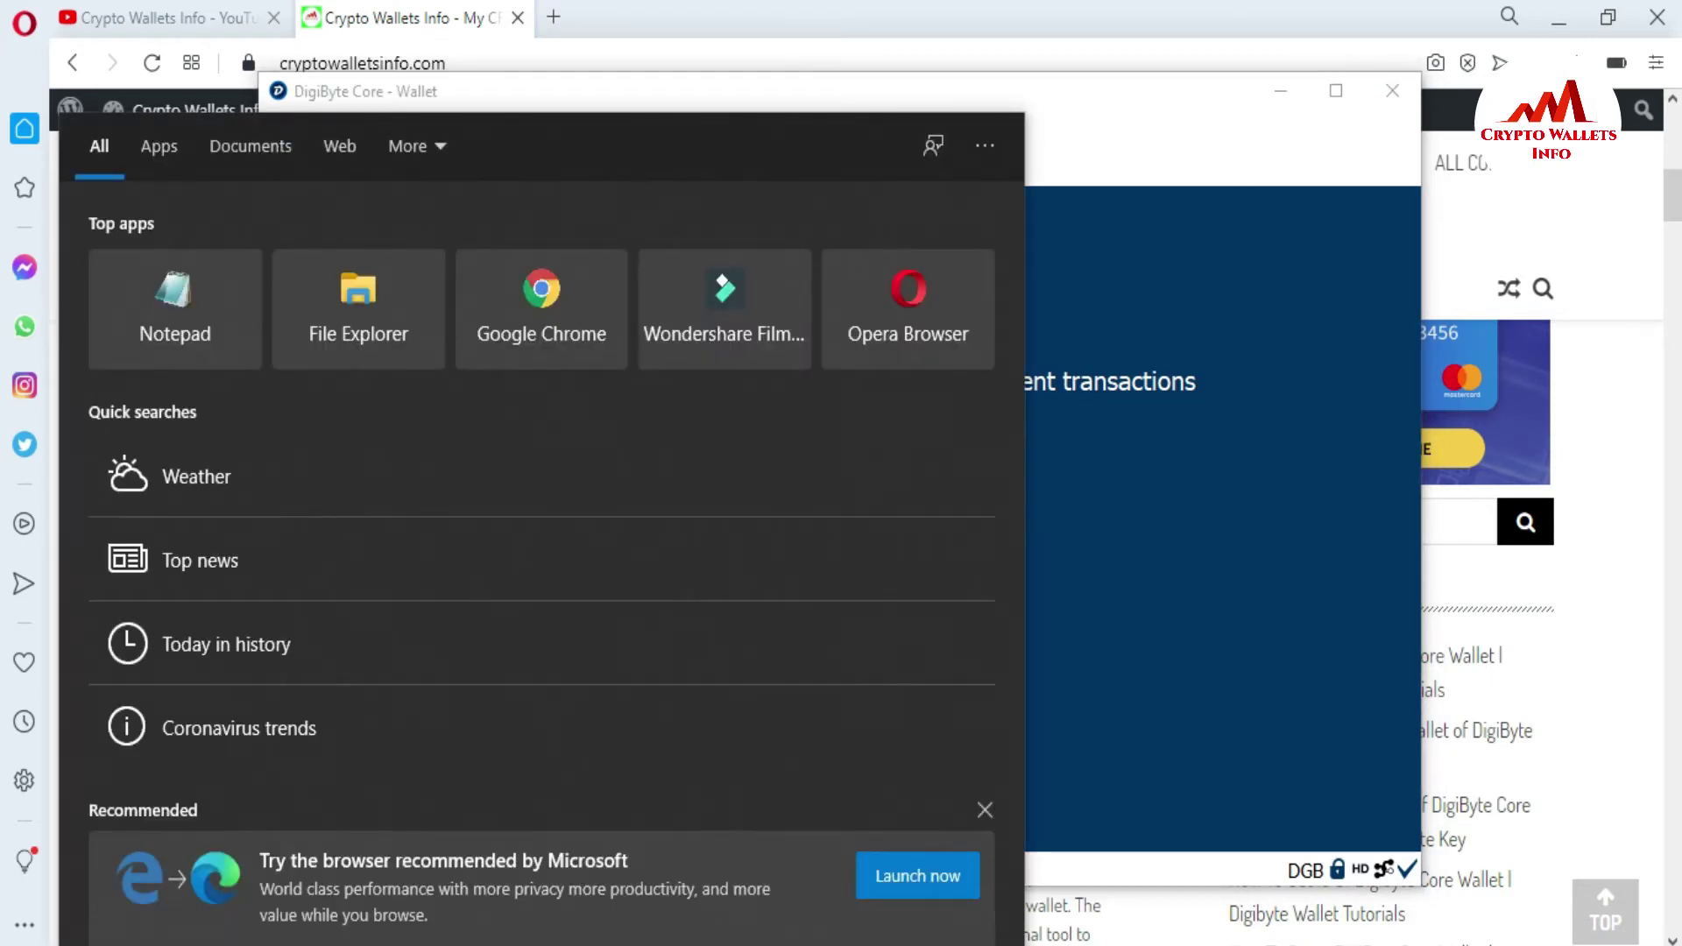
Step: Search Windows for %Appdata% and open the matching Roaming folder
type("%")
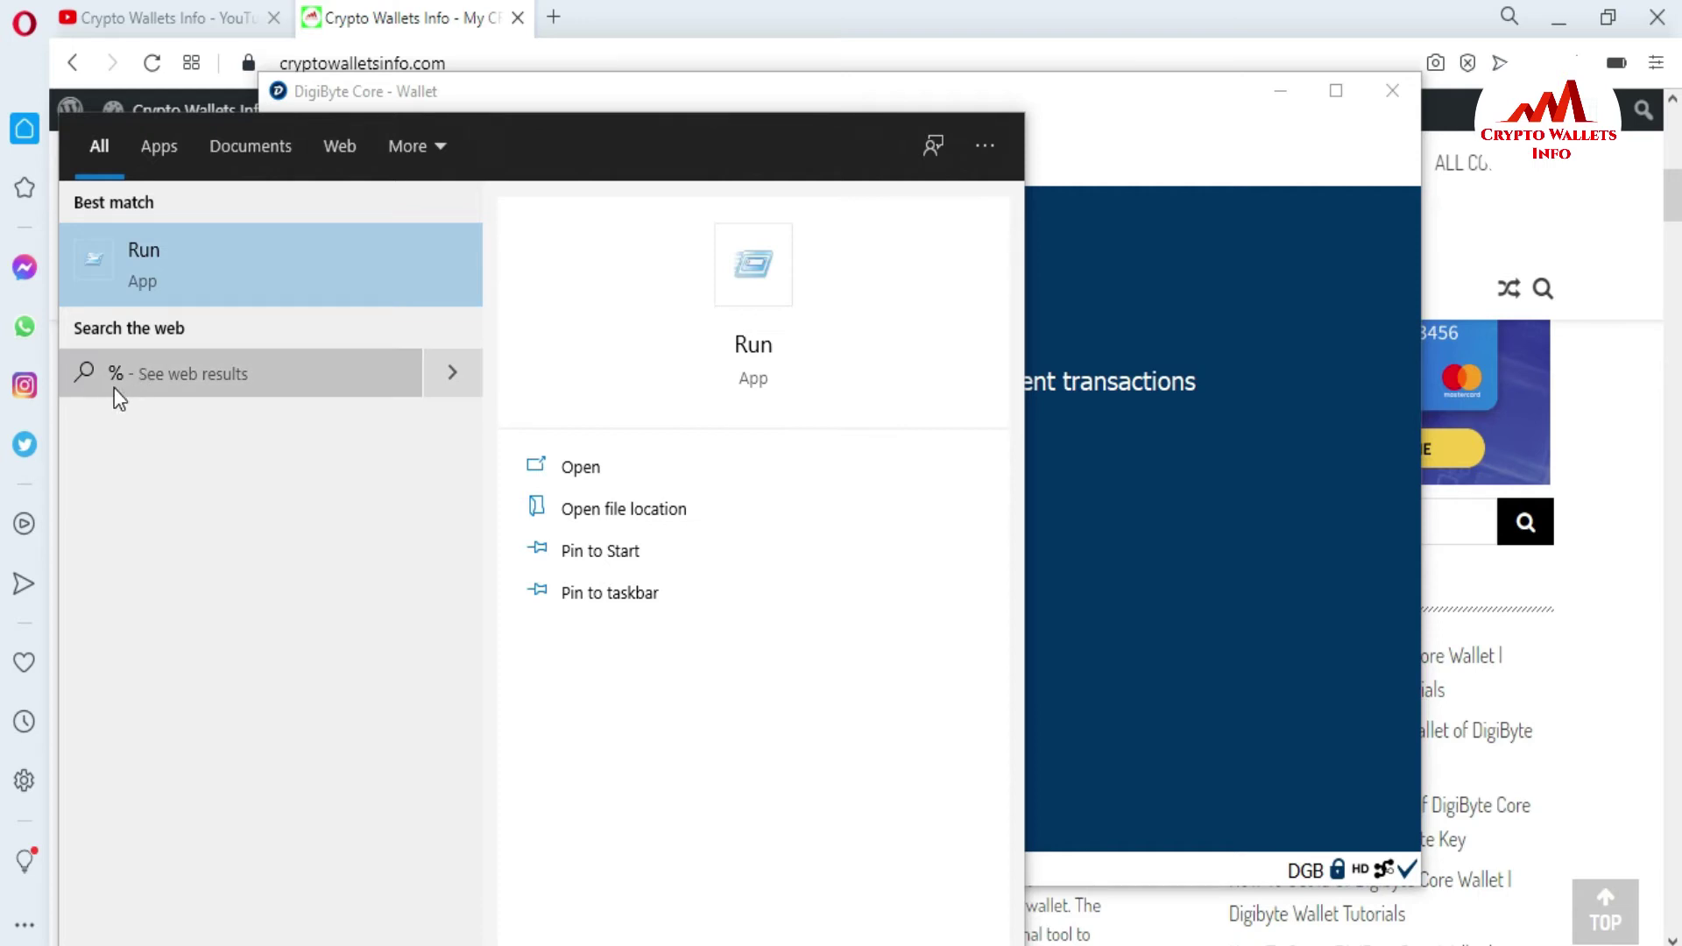
type("A")
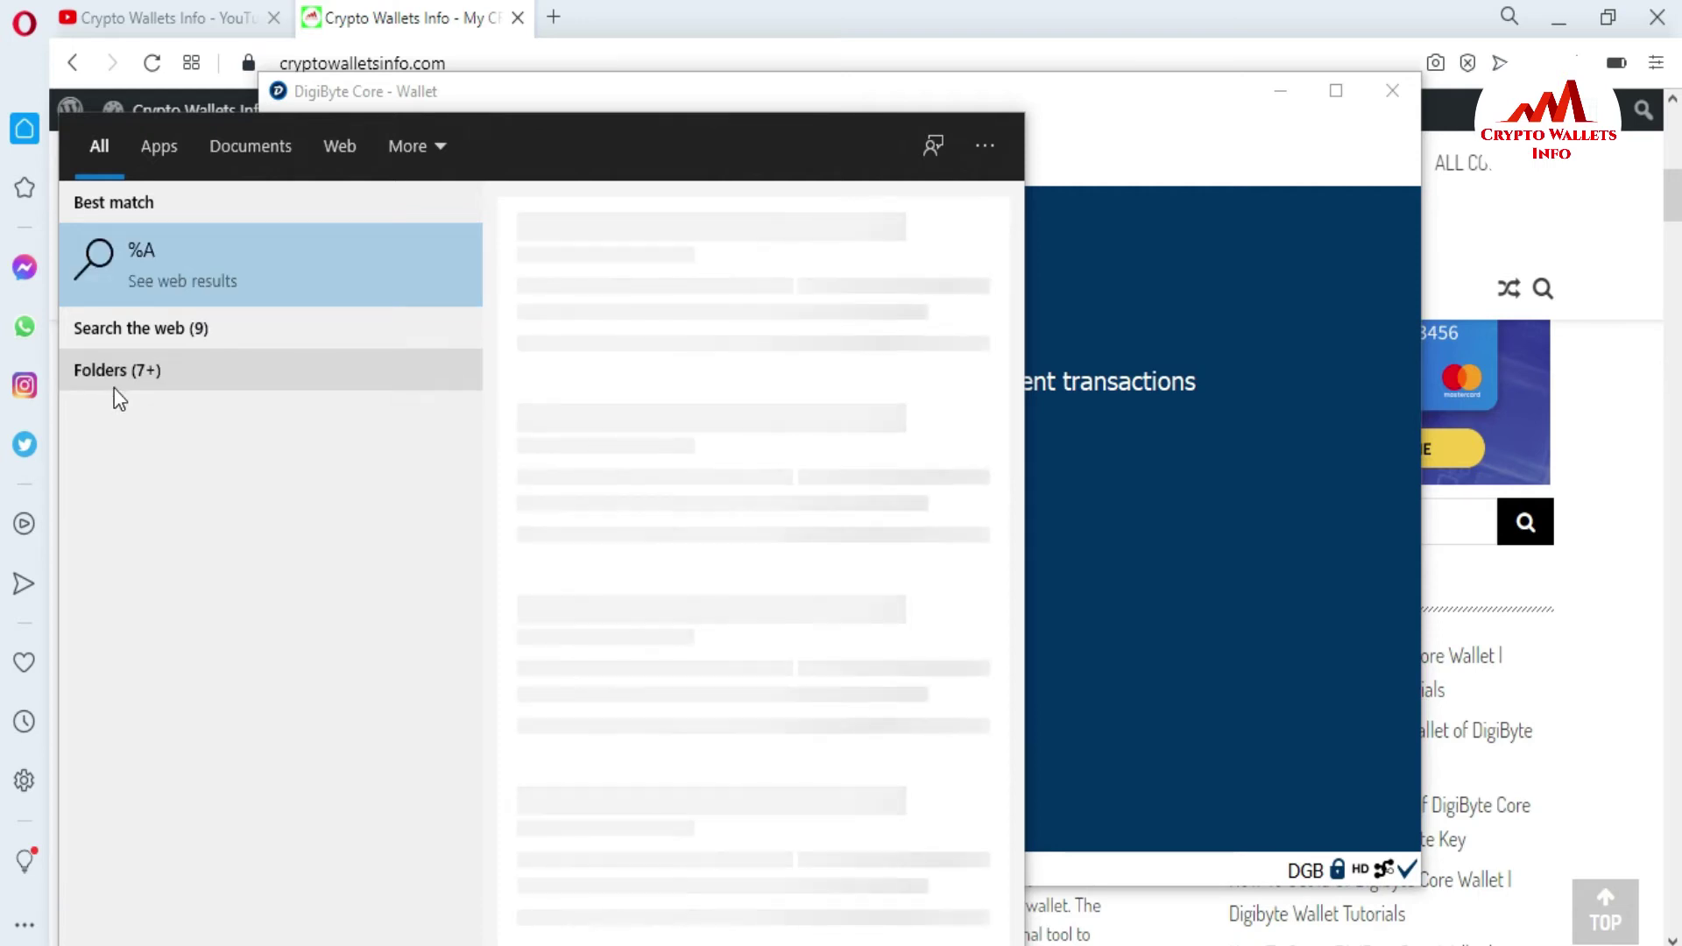
type("ppdata")
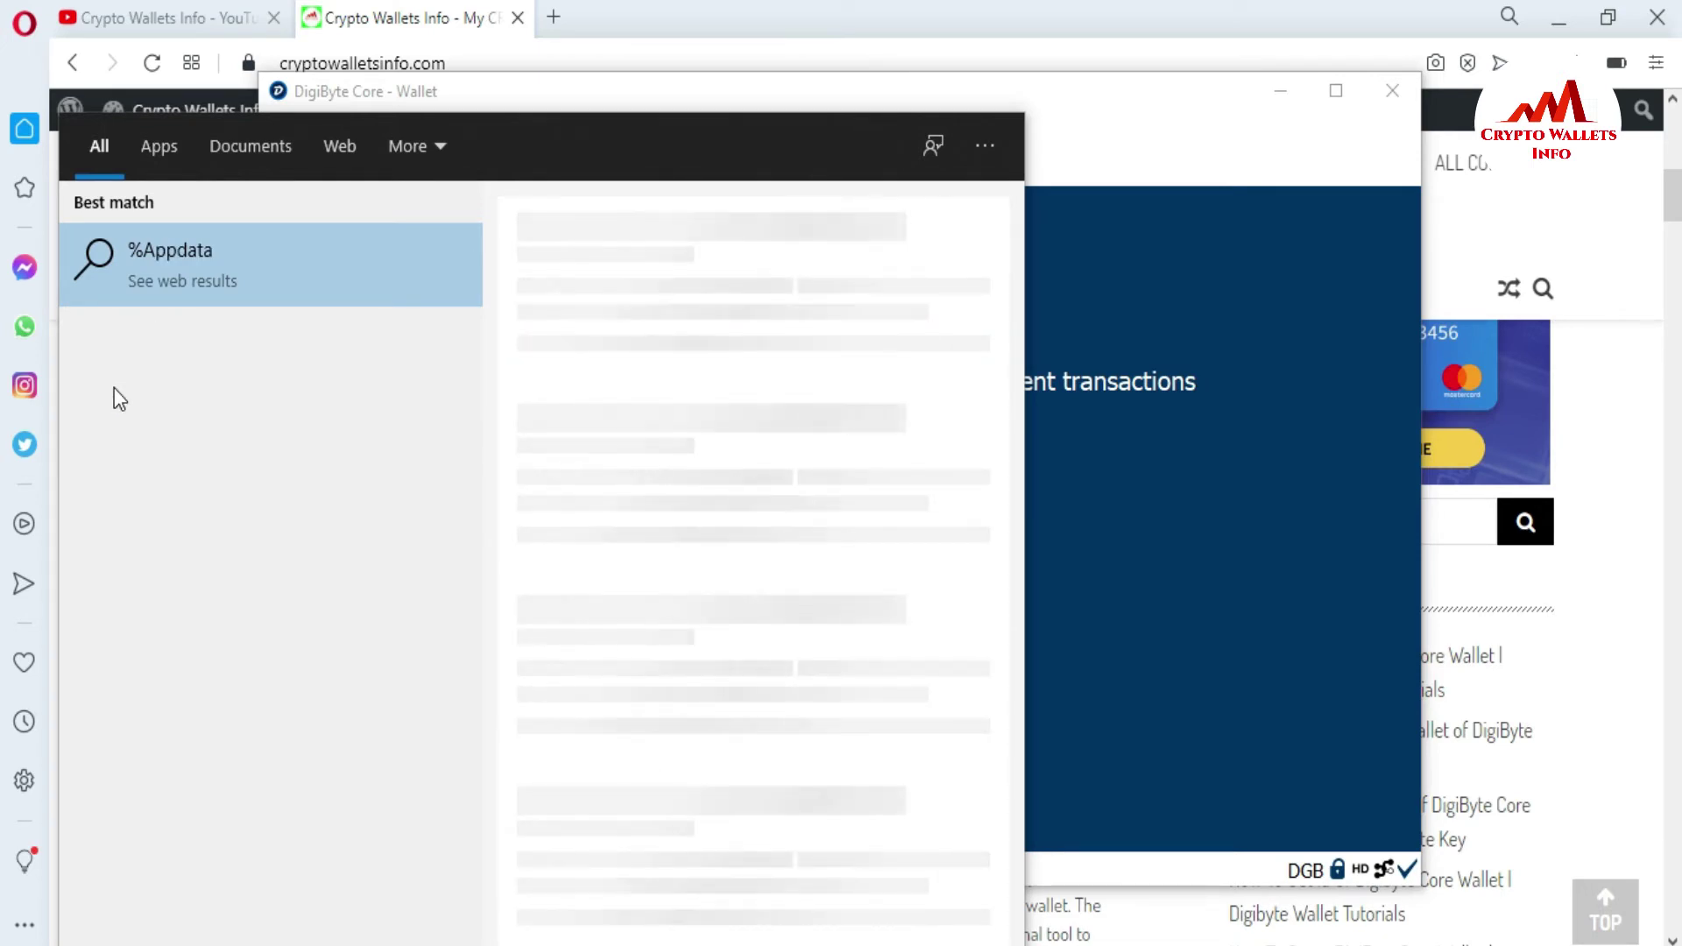
type("%")
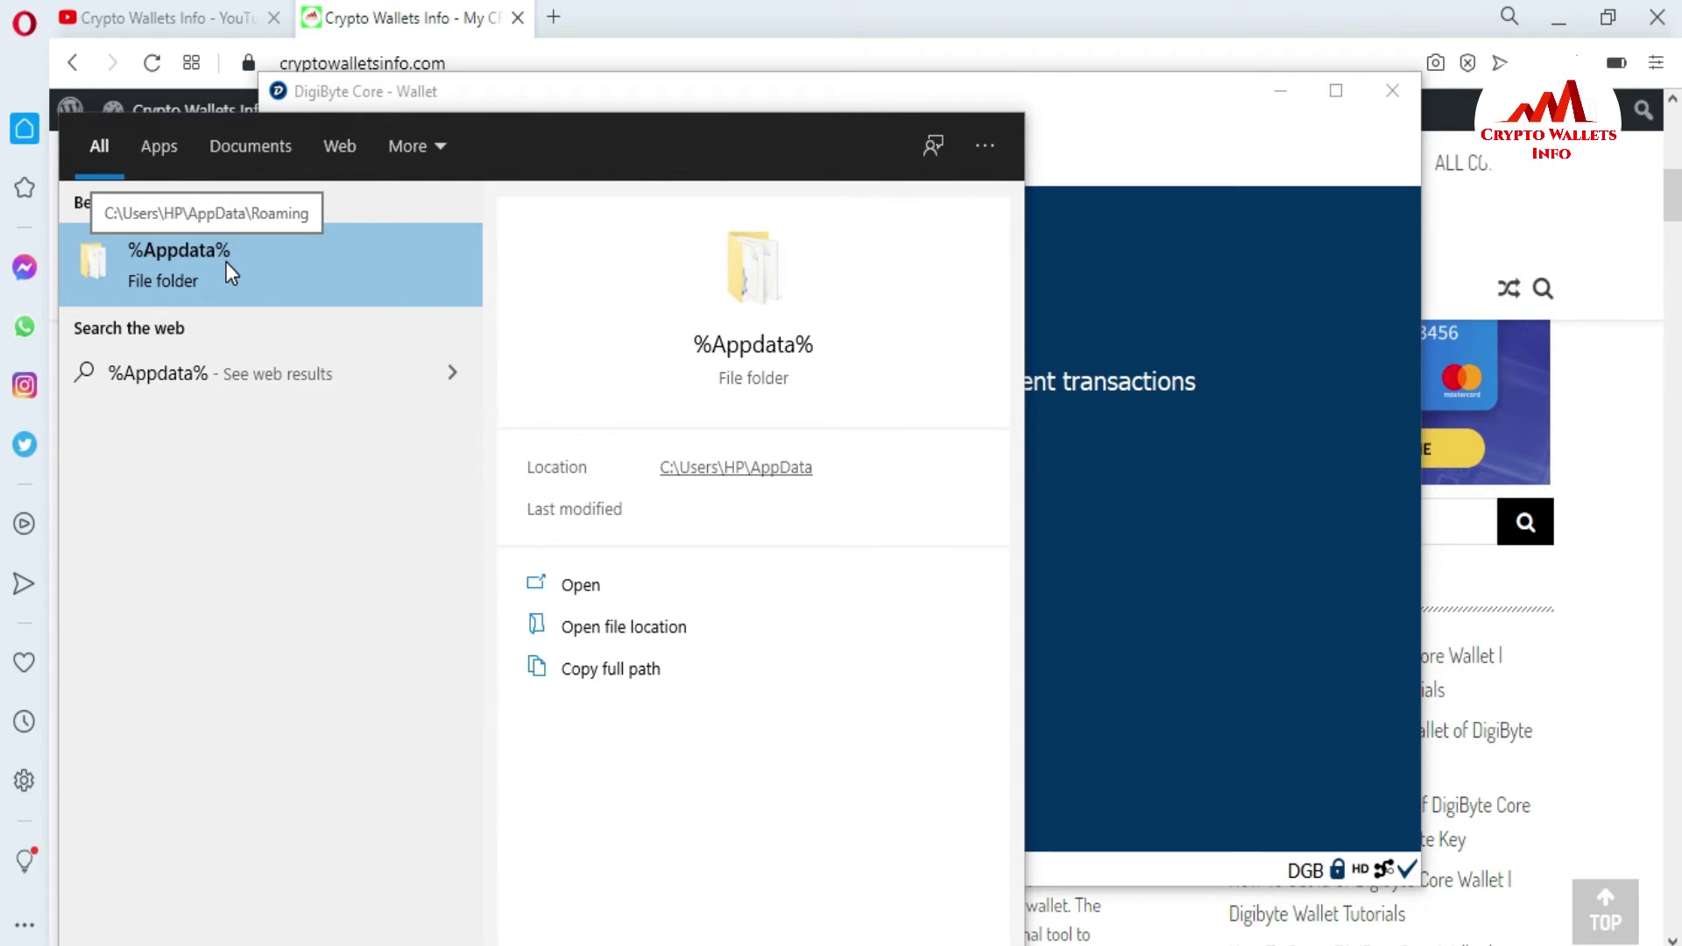
left_click(200, 252)
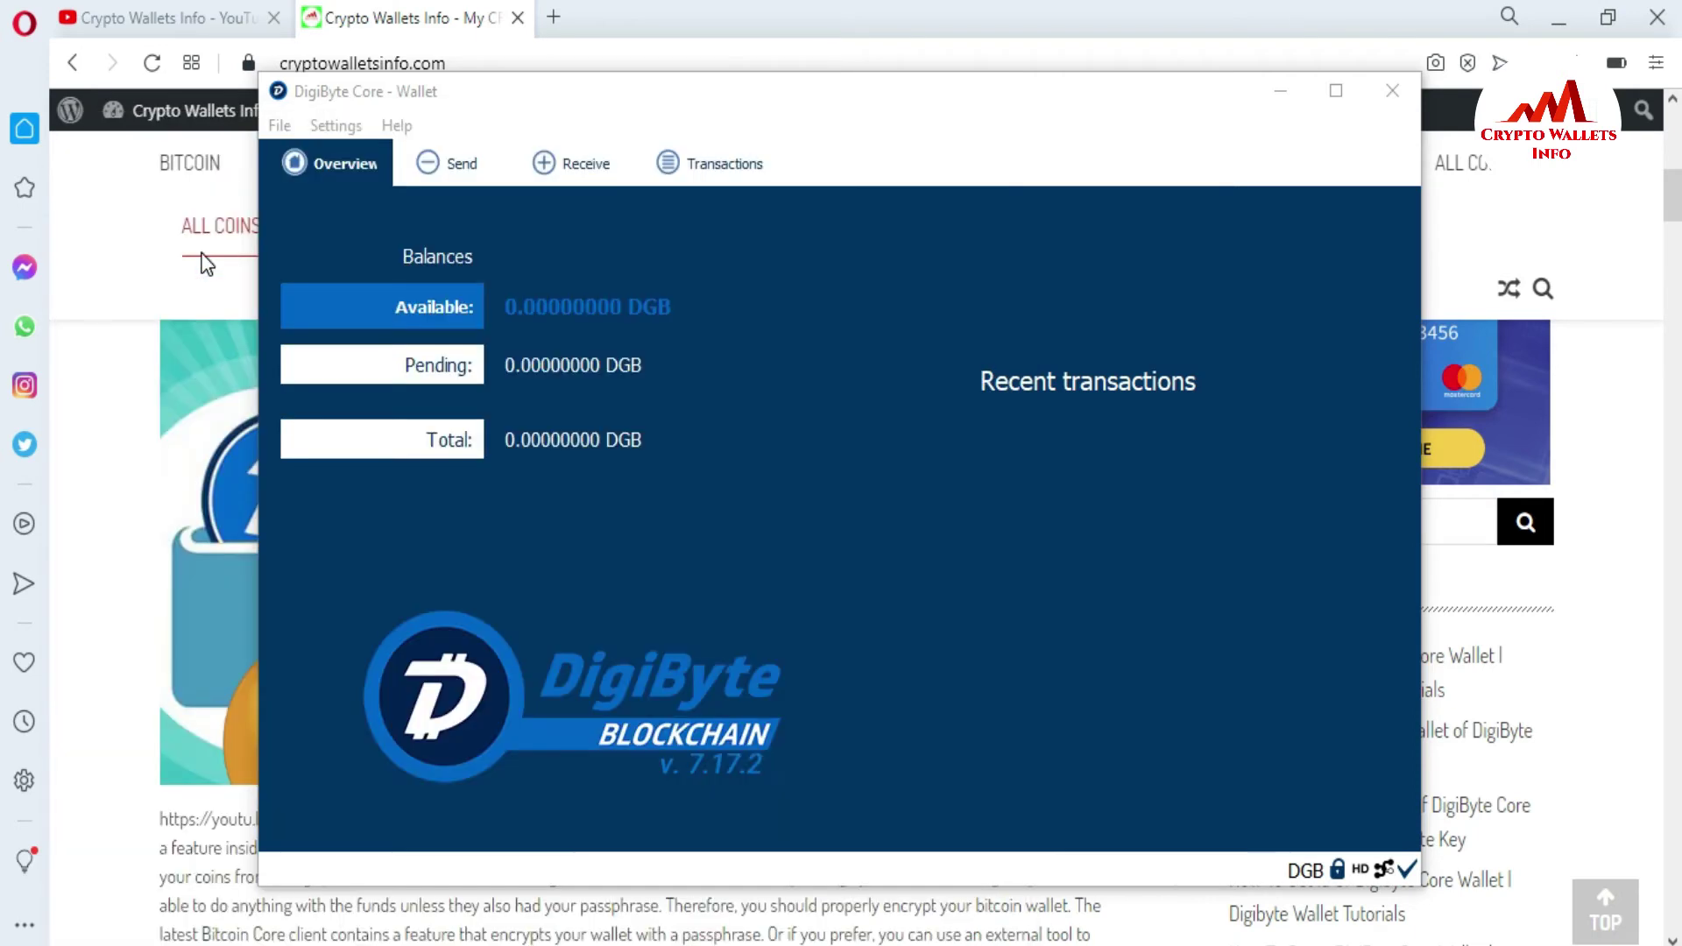
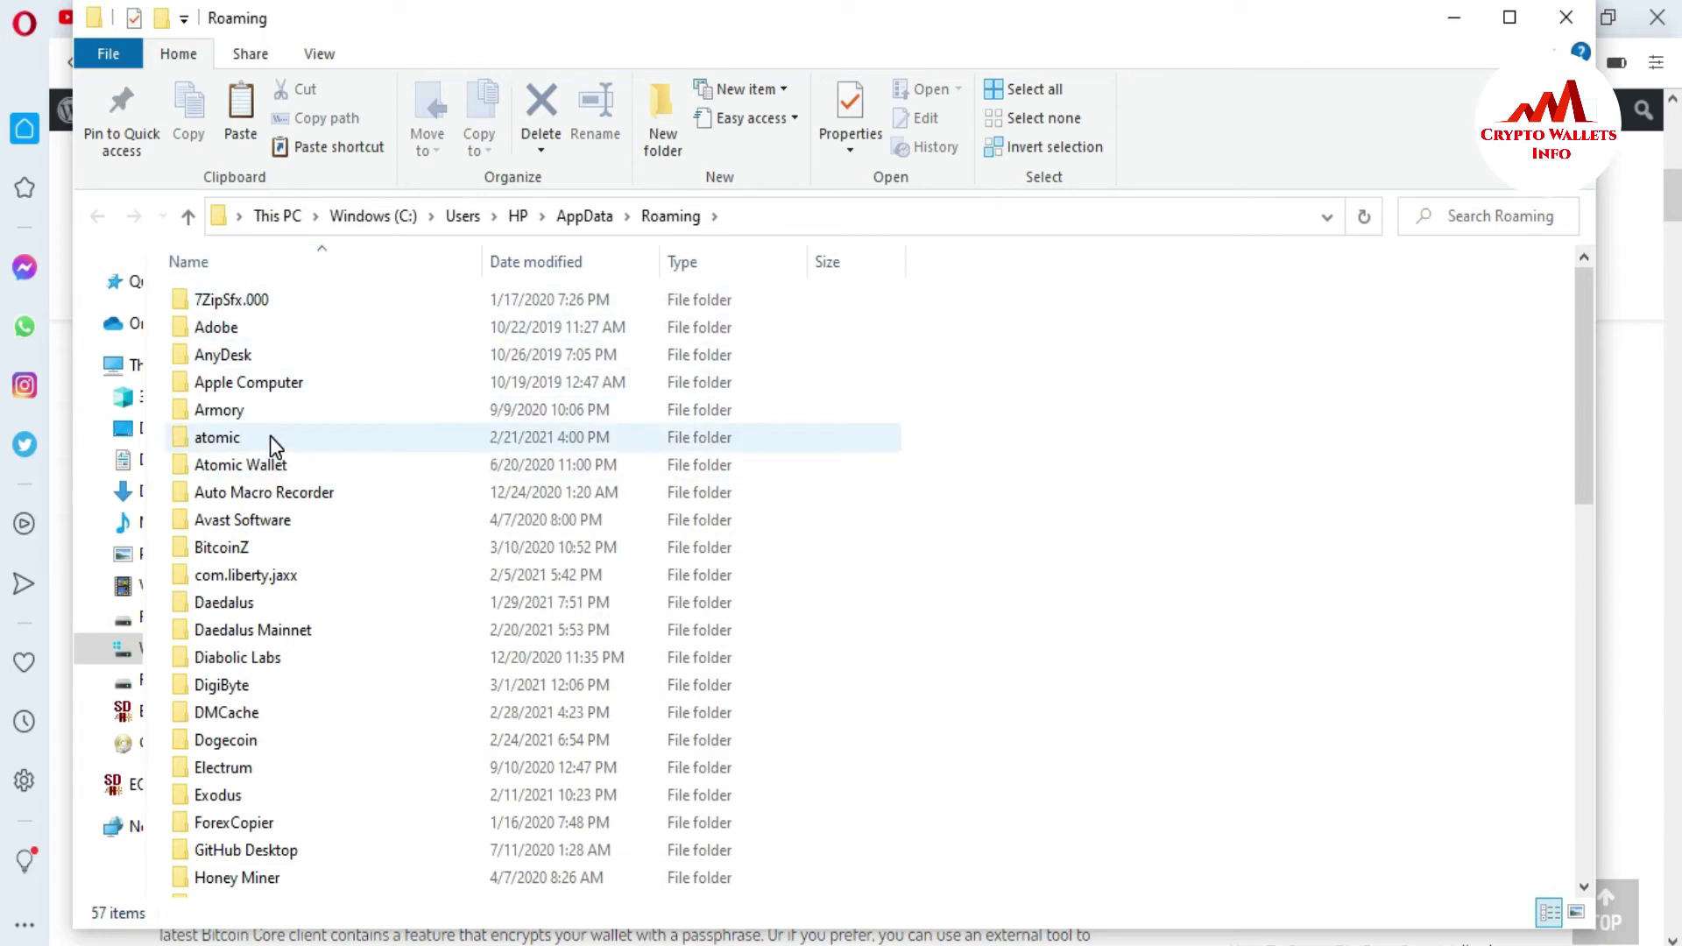
Step: Open the DigiByte data folder and go into its wallets subfolder
mouse_move(270, 436)
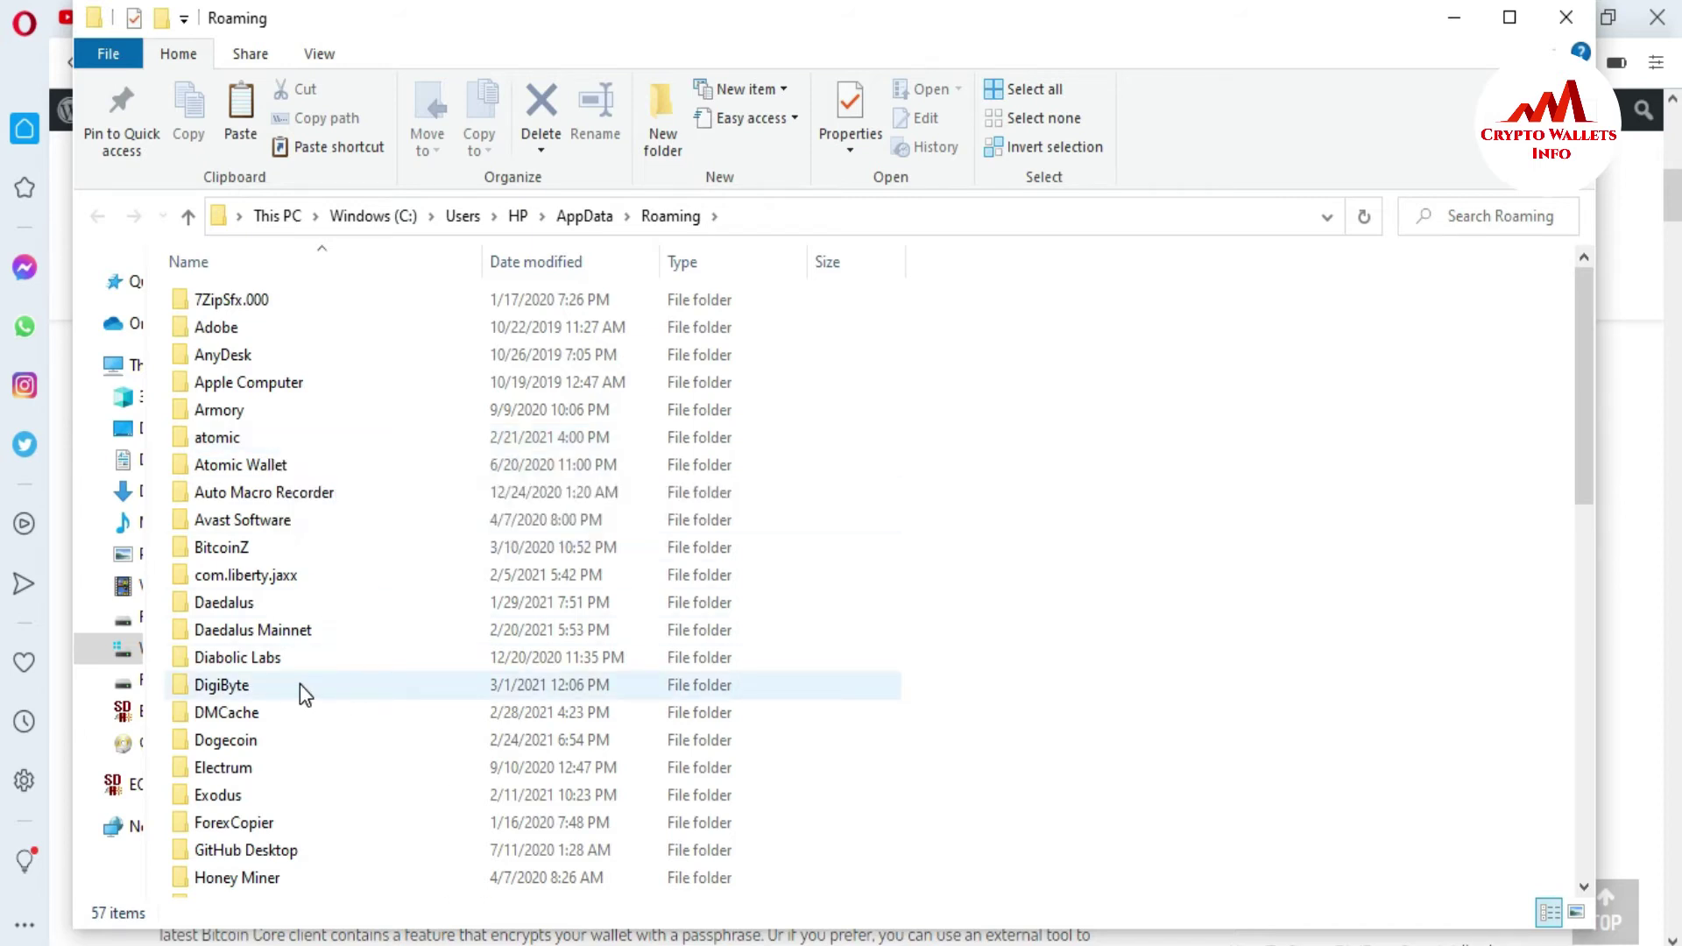
mouse_move(302, 693)
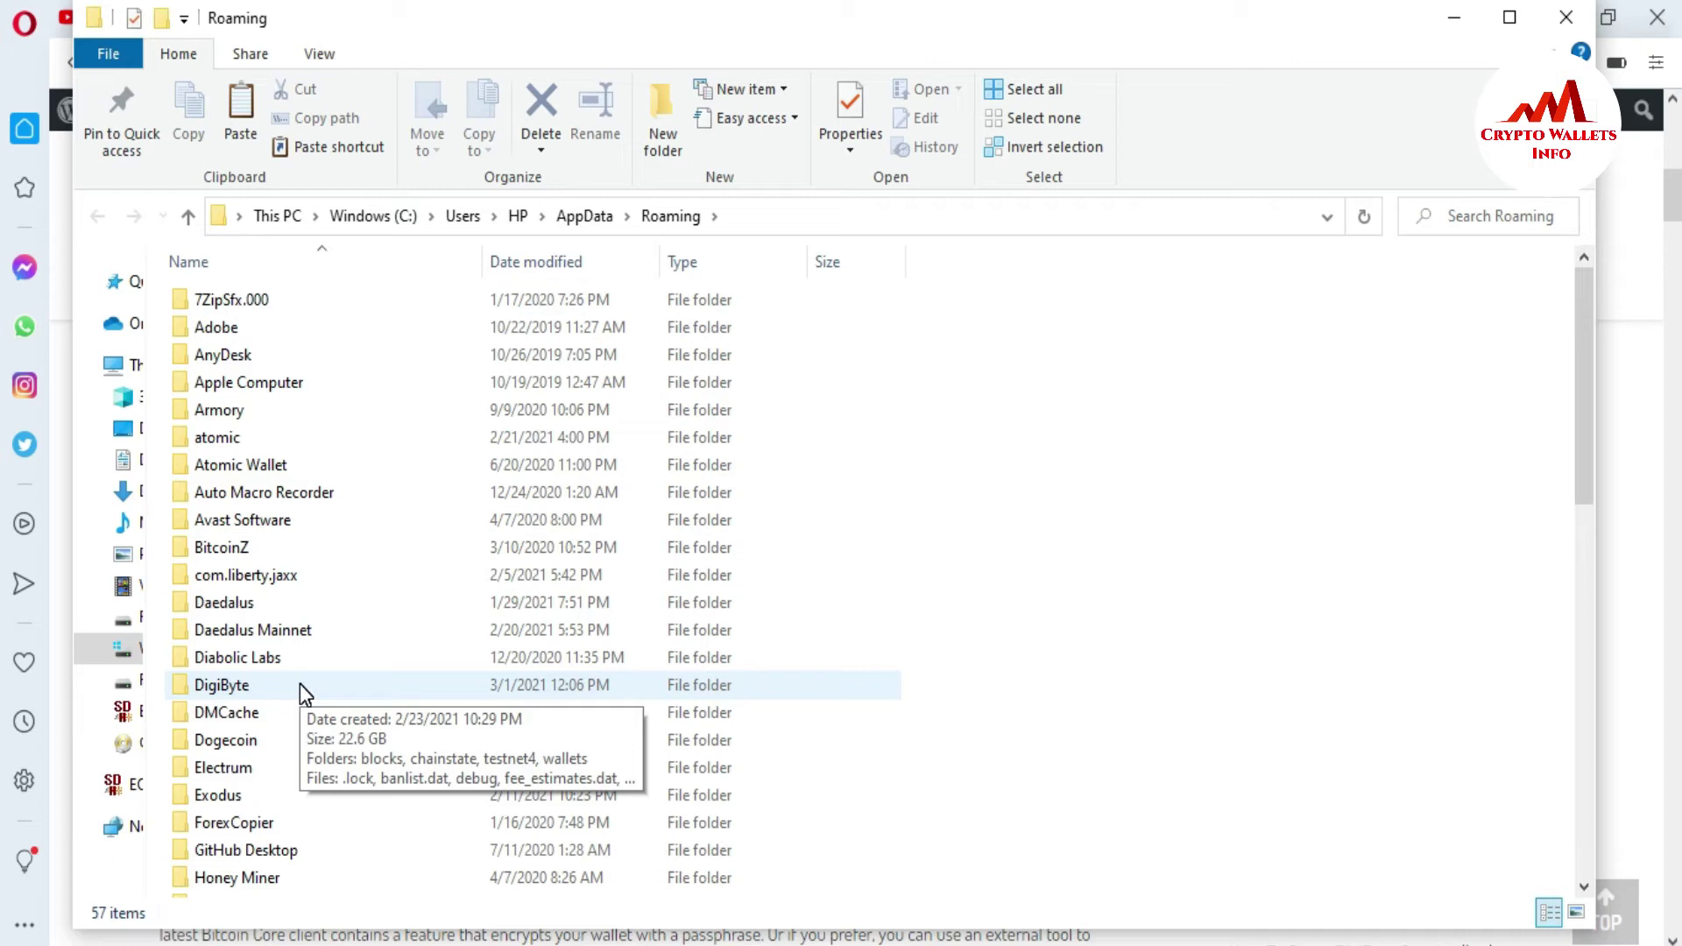
double_click(237, 688)
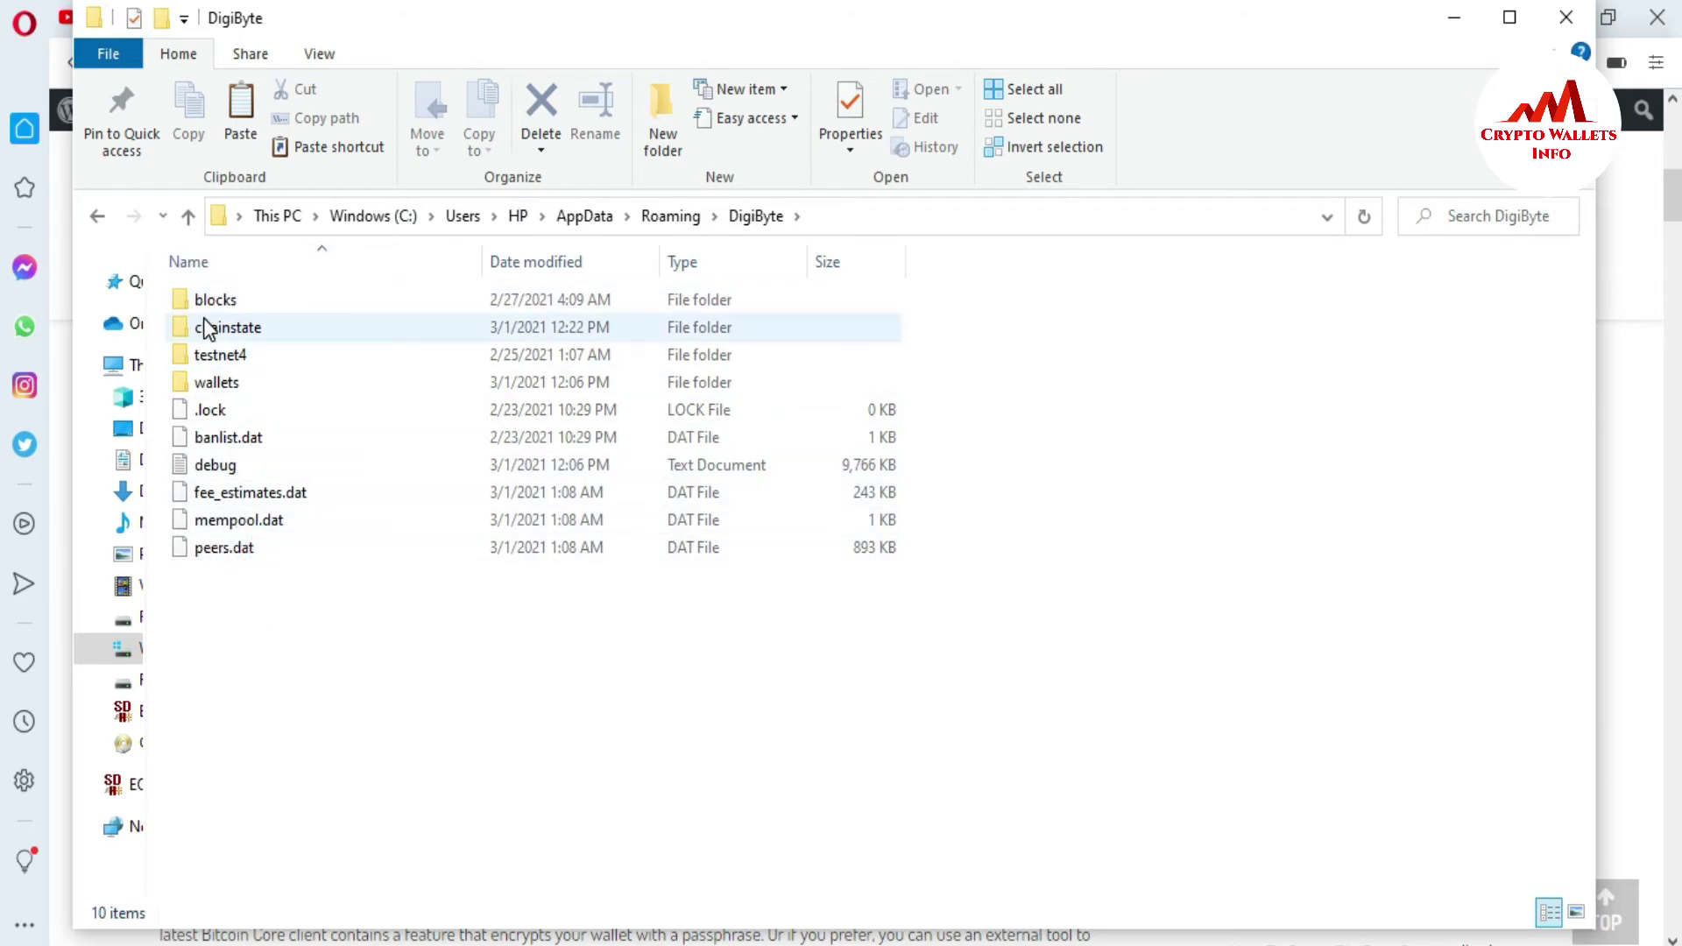
mouse_move(252, 307)
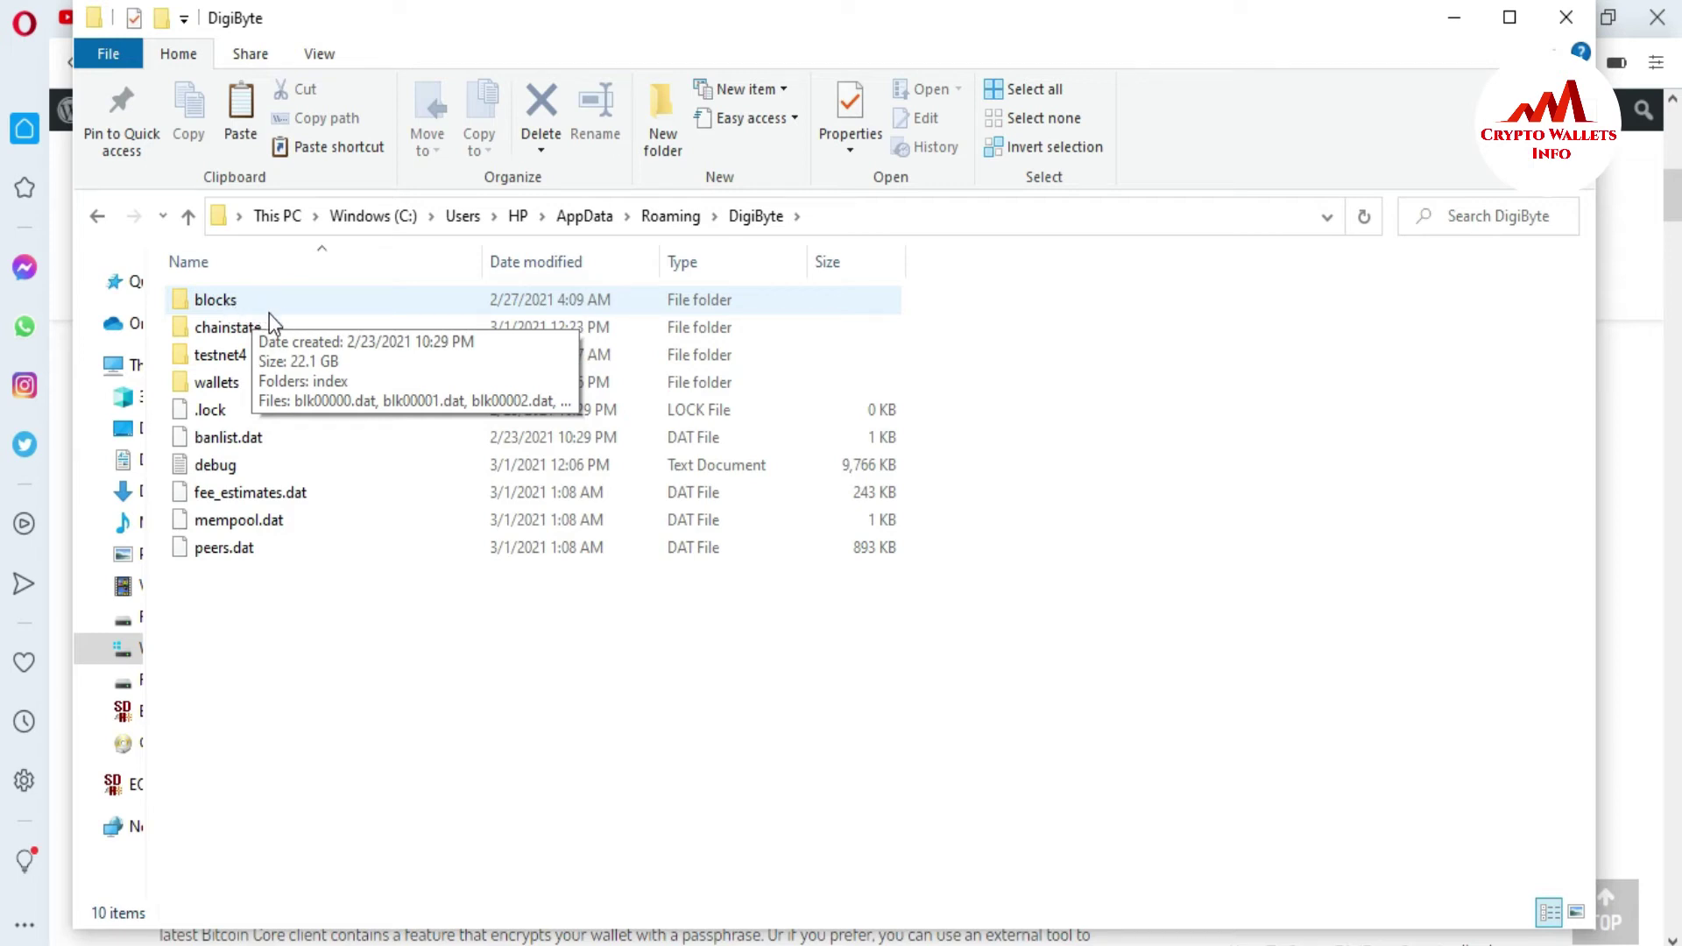
mouse_move(270, 352)
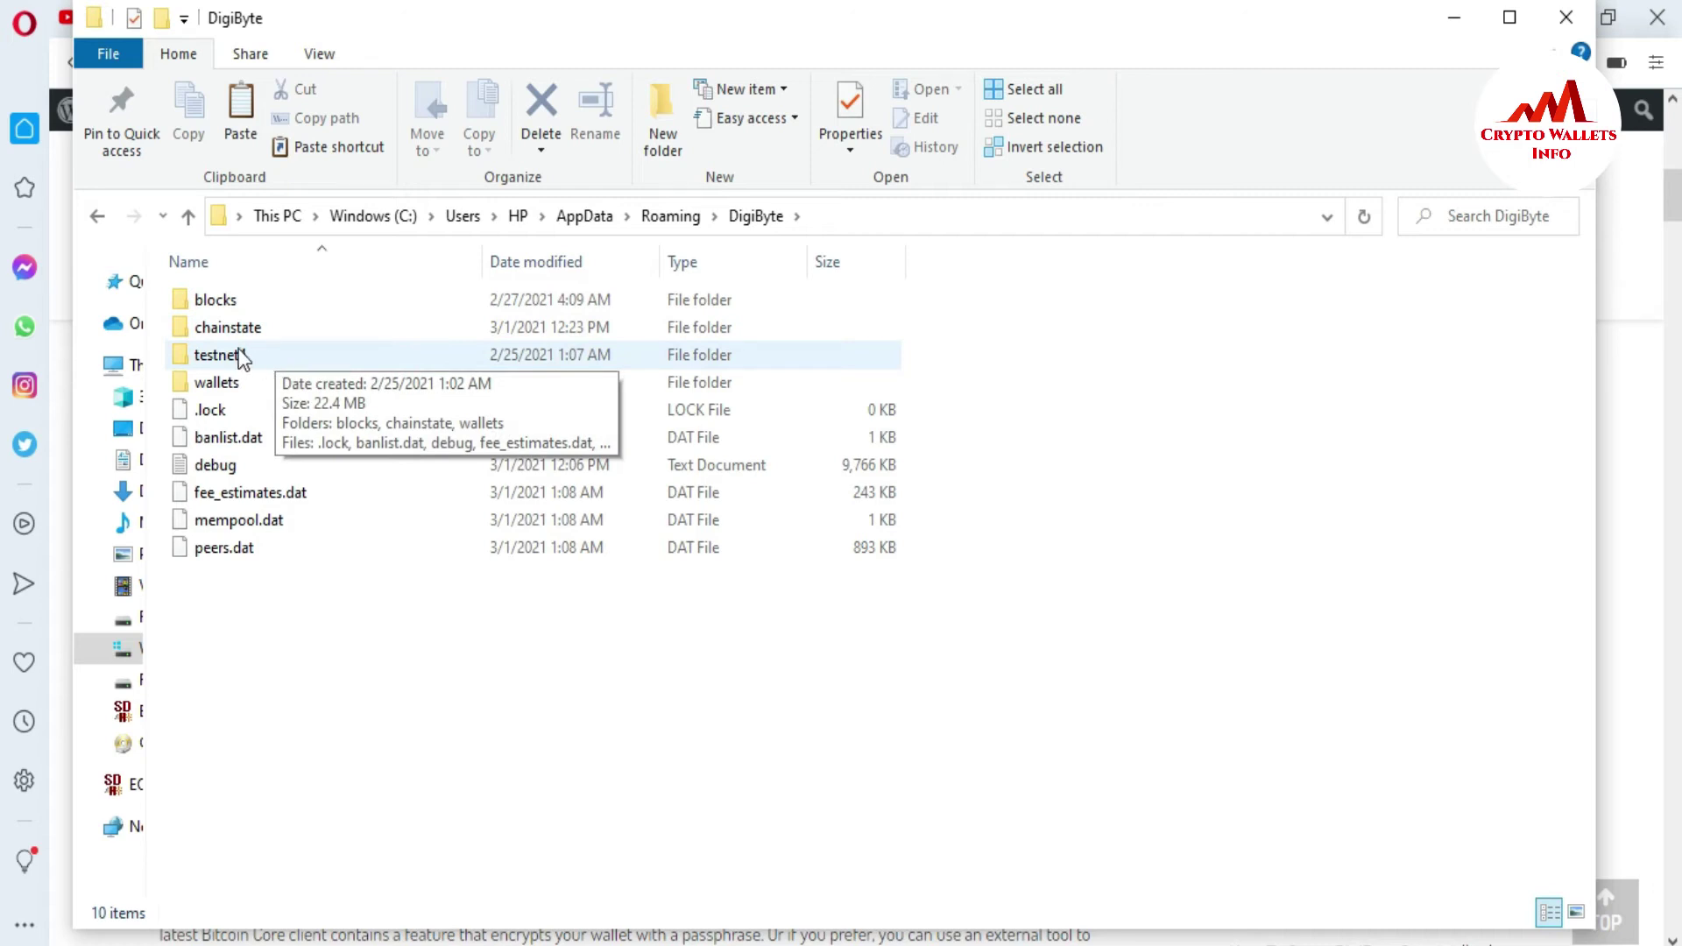
mouse_move(245, 384)
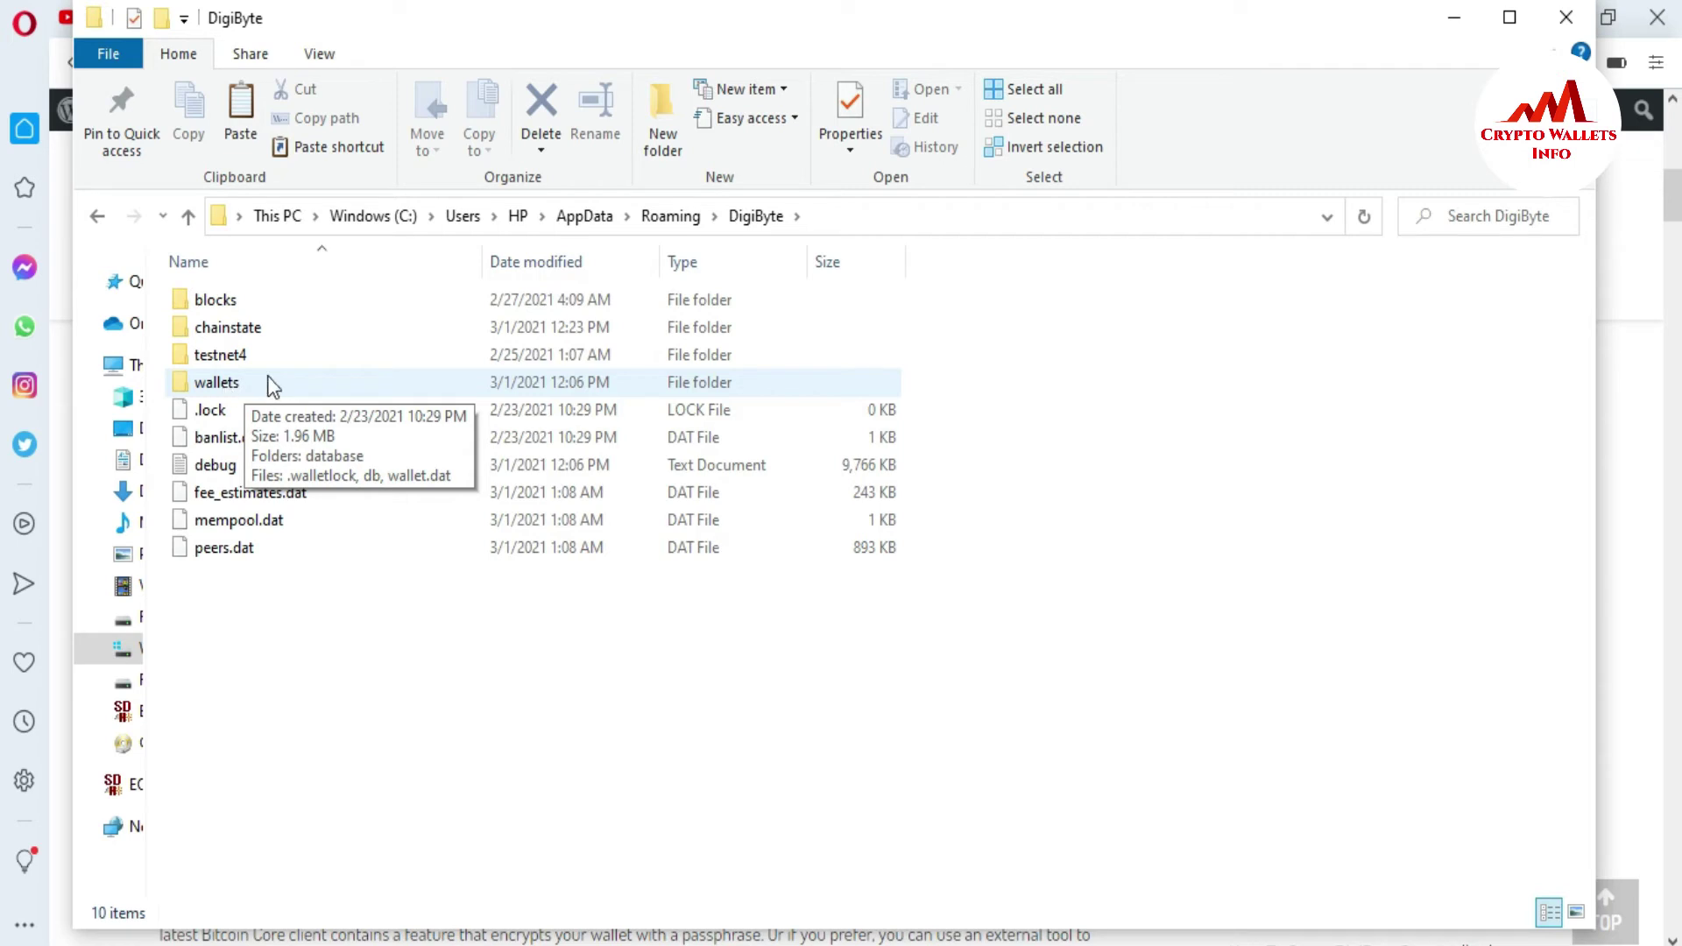
double_click(224, 385)
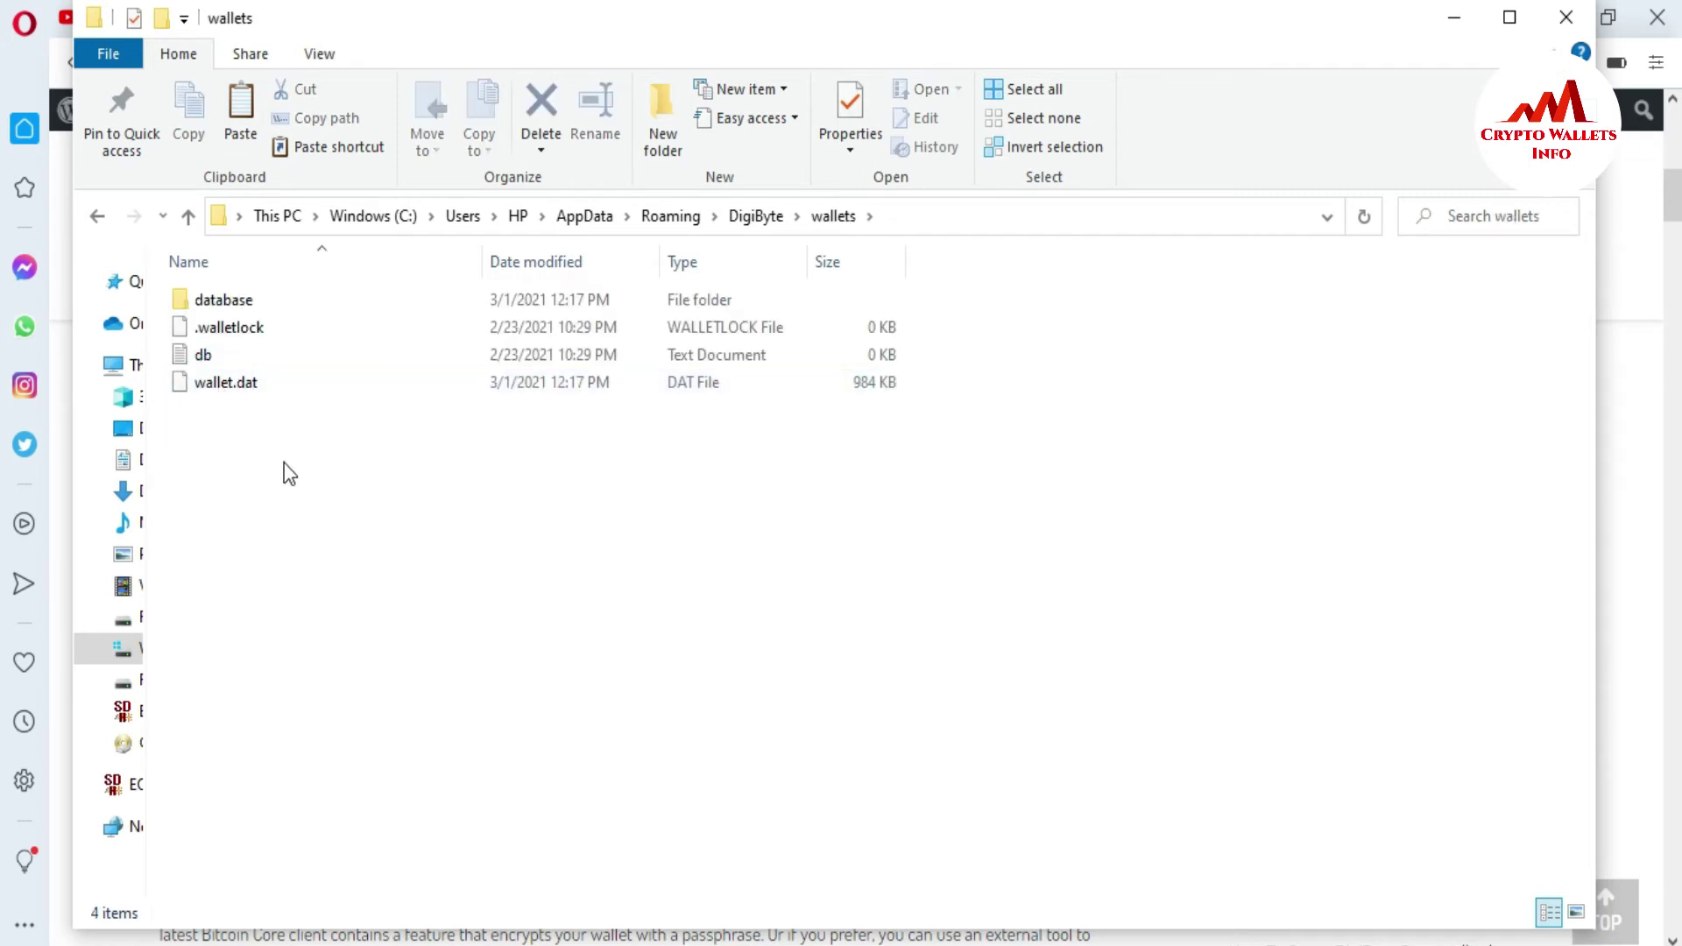
Step: Select wallet.dat in the wallets folder and view the Digibyte Wallet back.dat file in the BACKUP folder
key("Down")
key("Down")
left_click(284, 493)
left_click(228, 384)
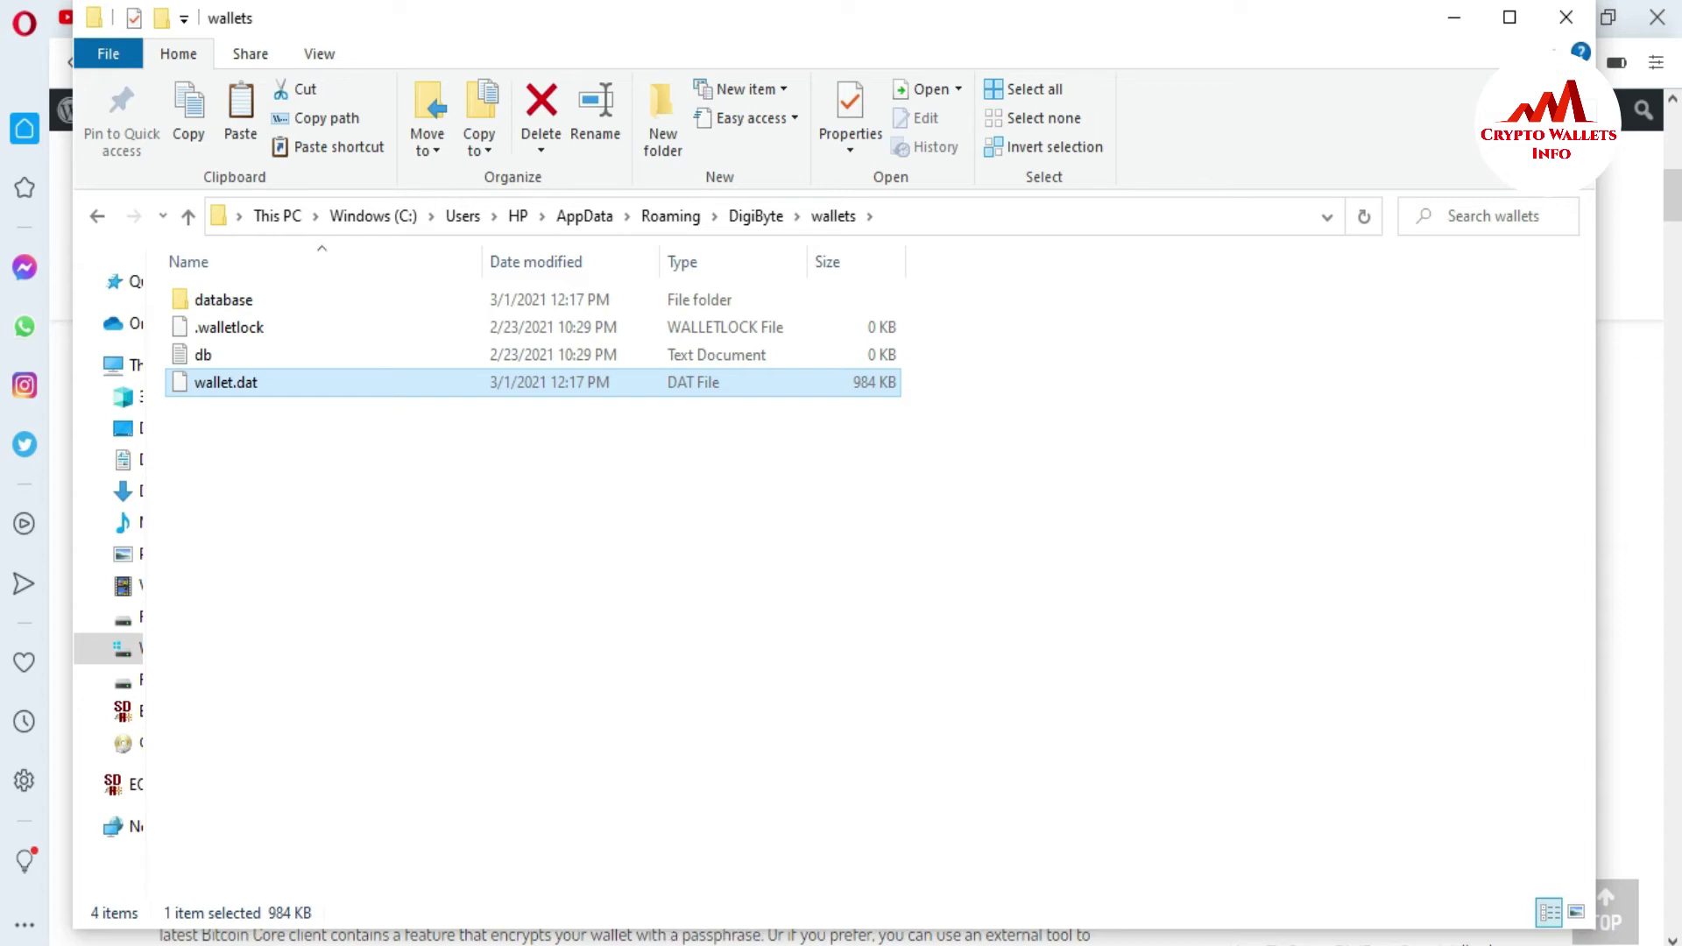
left_click(627, 945)
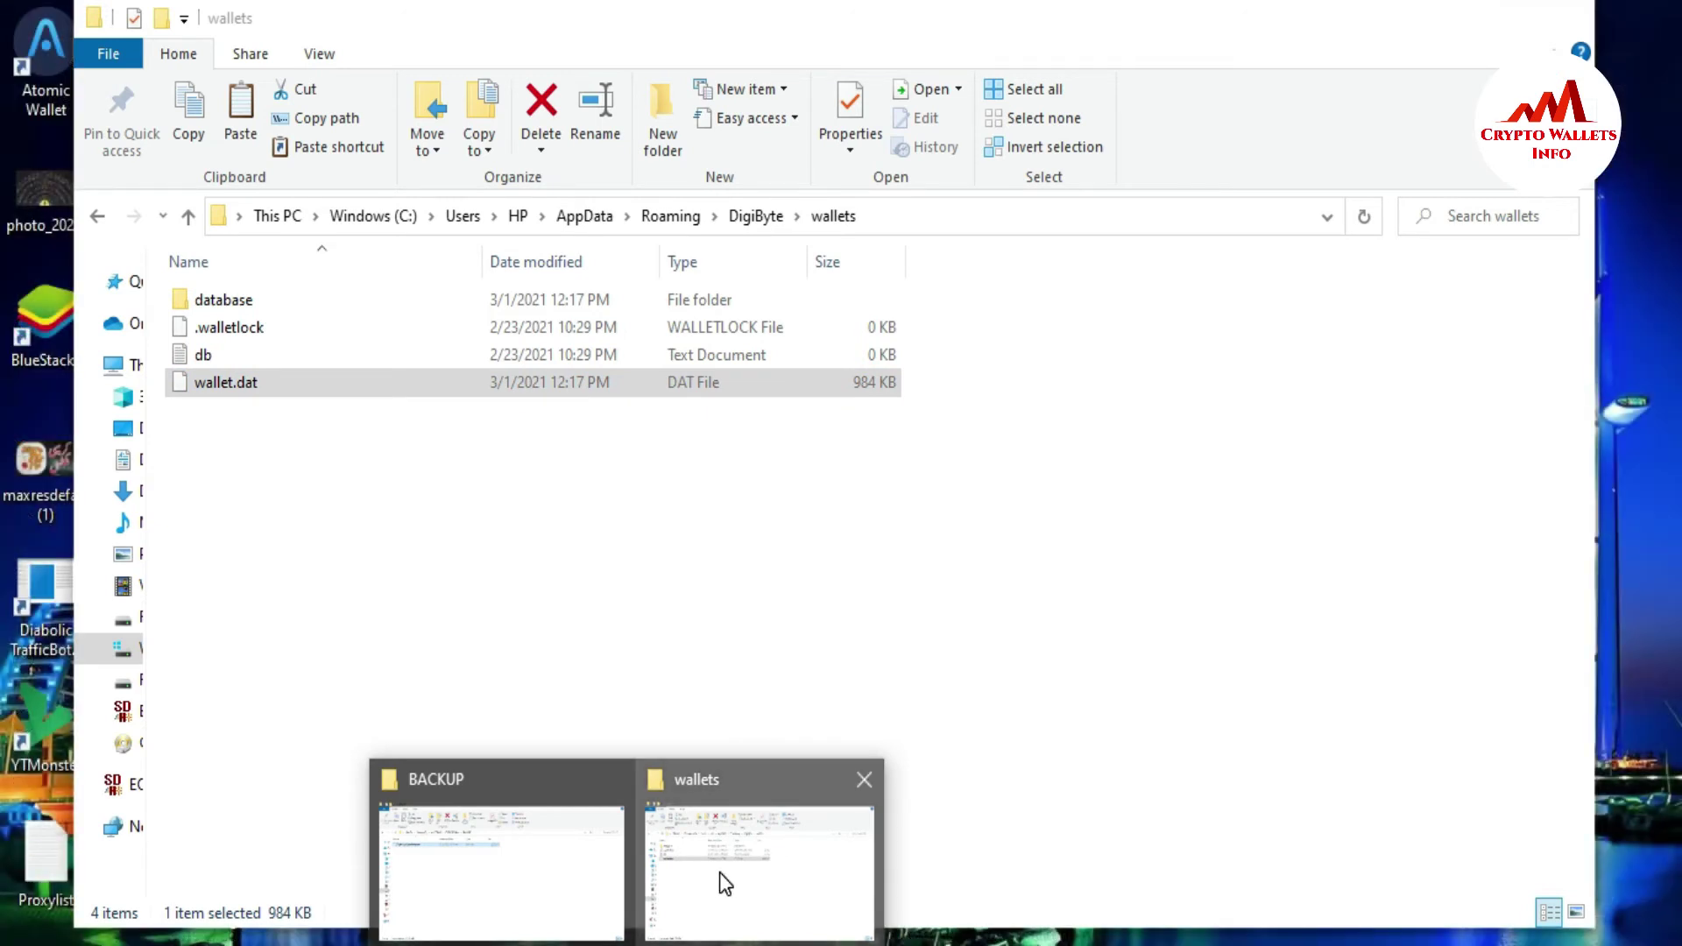
mouse_move(617, 875)
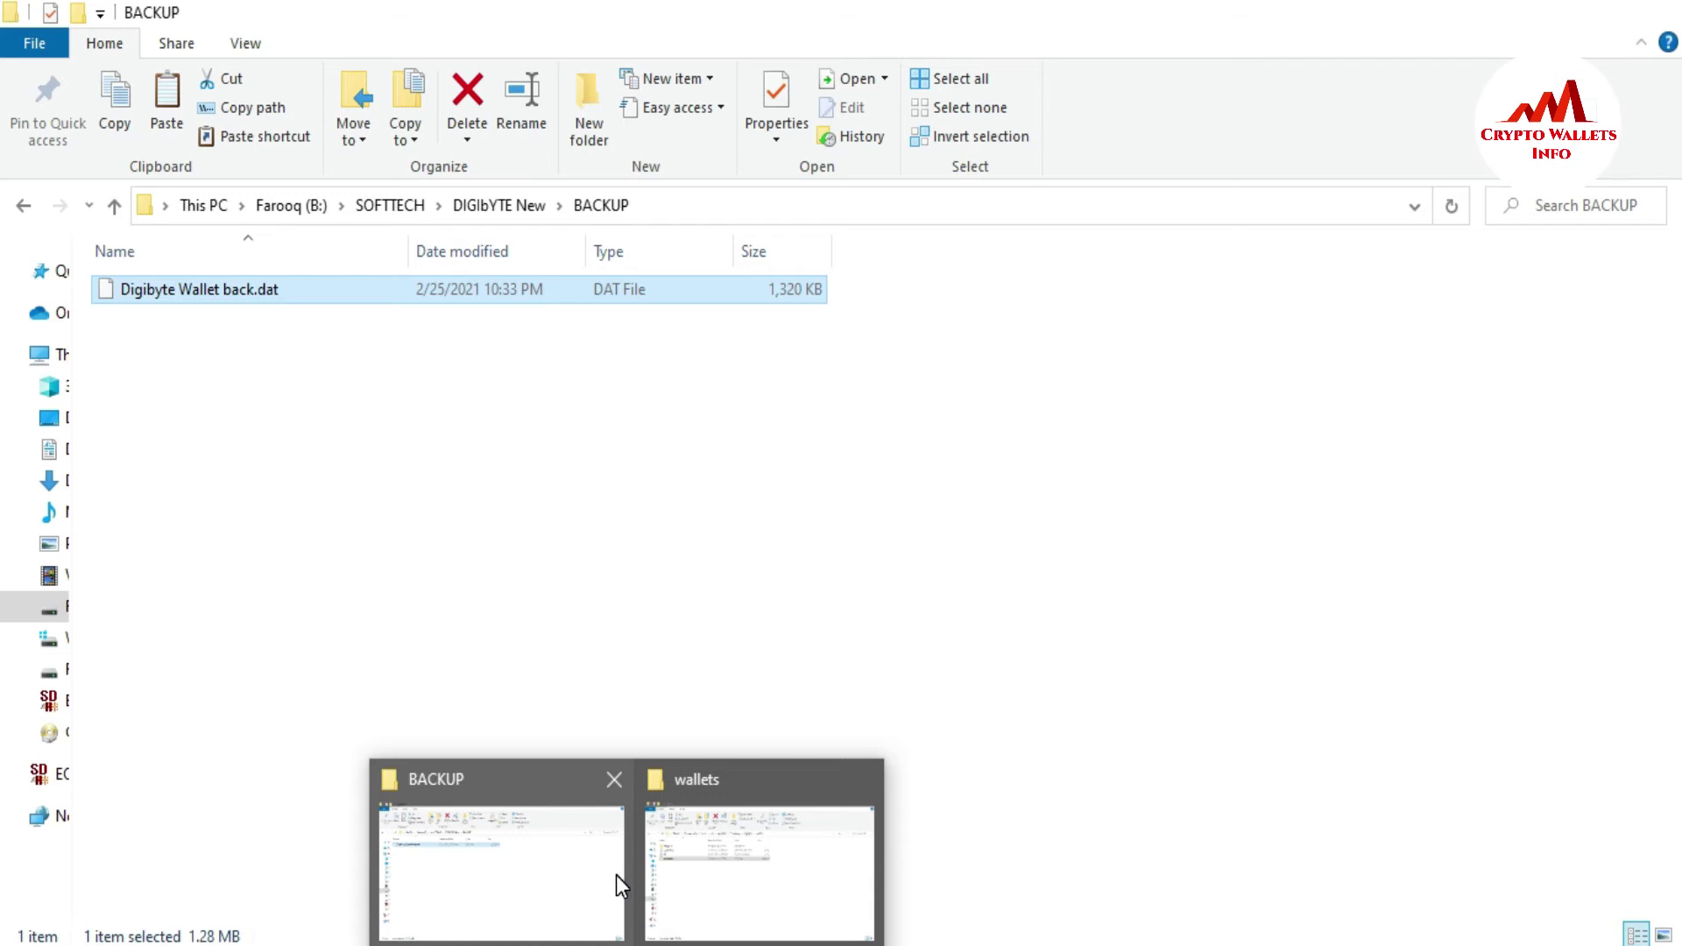
left_click(616, 875)
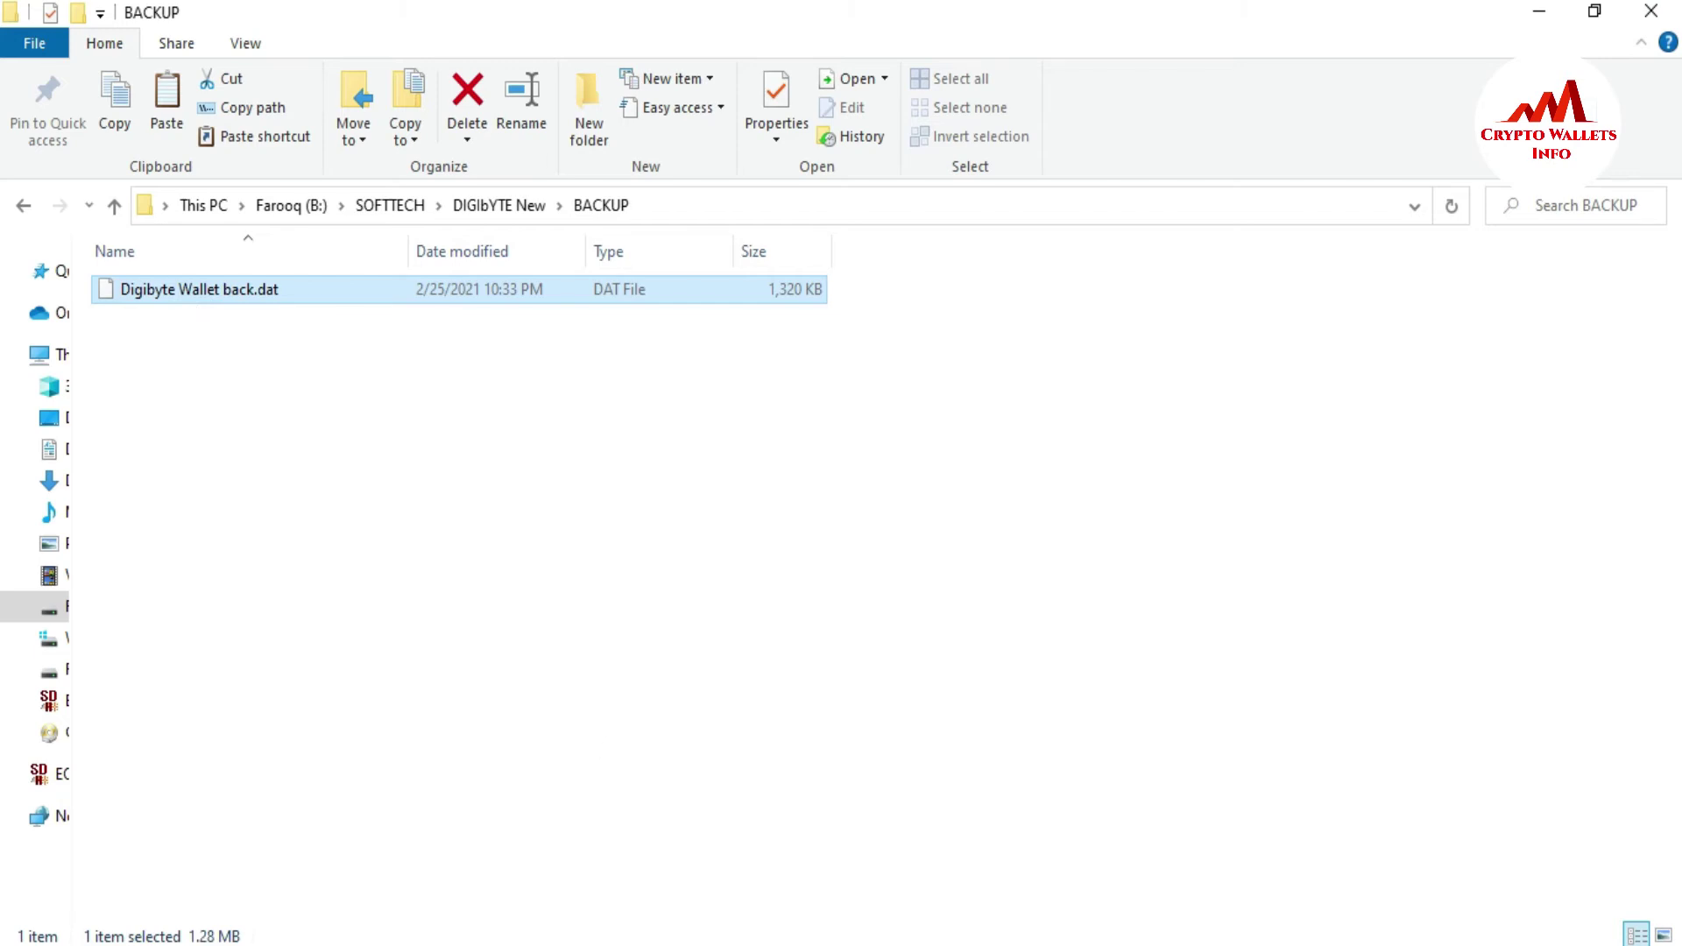
Step: Return to the wallets folder and copy the name text "wallet" from the wallet.dat file
left_click(736, 889)
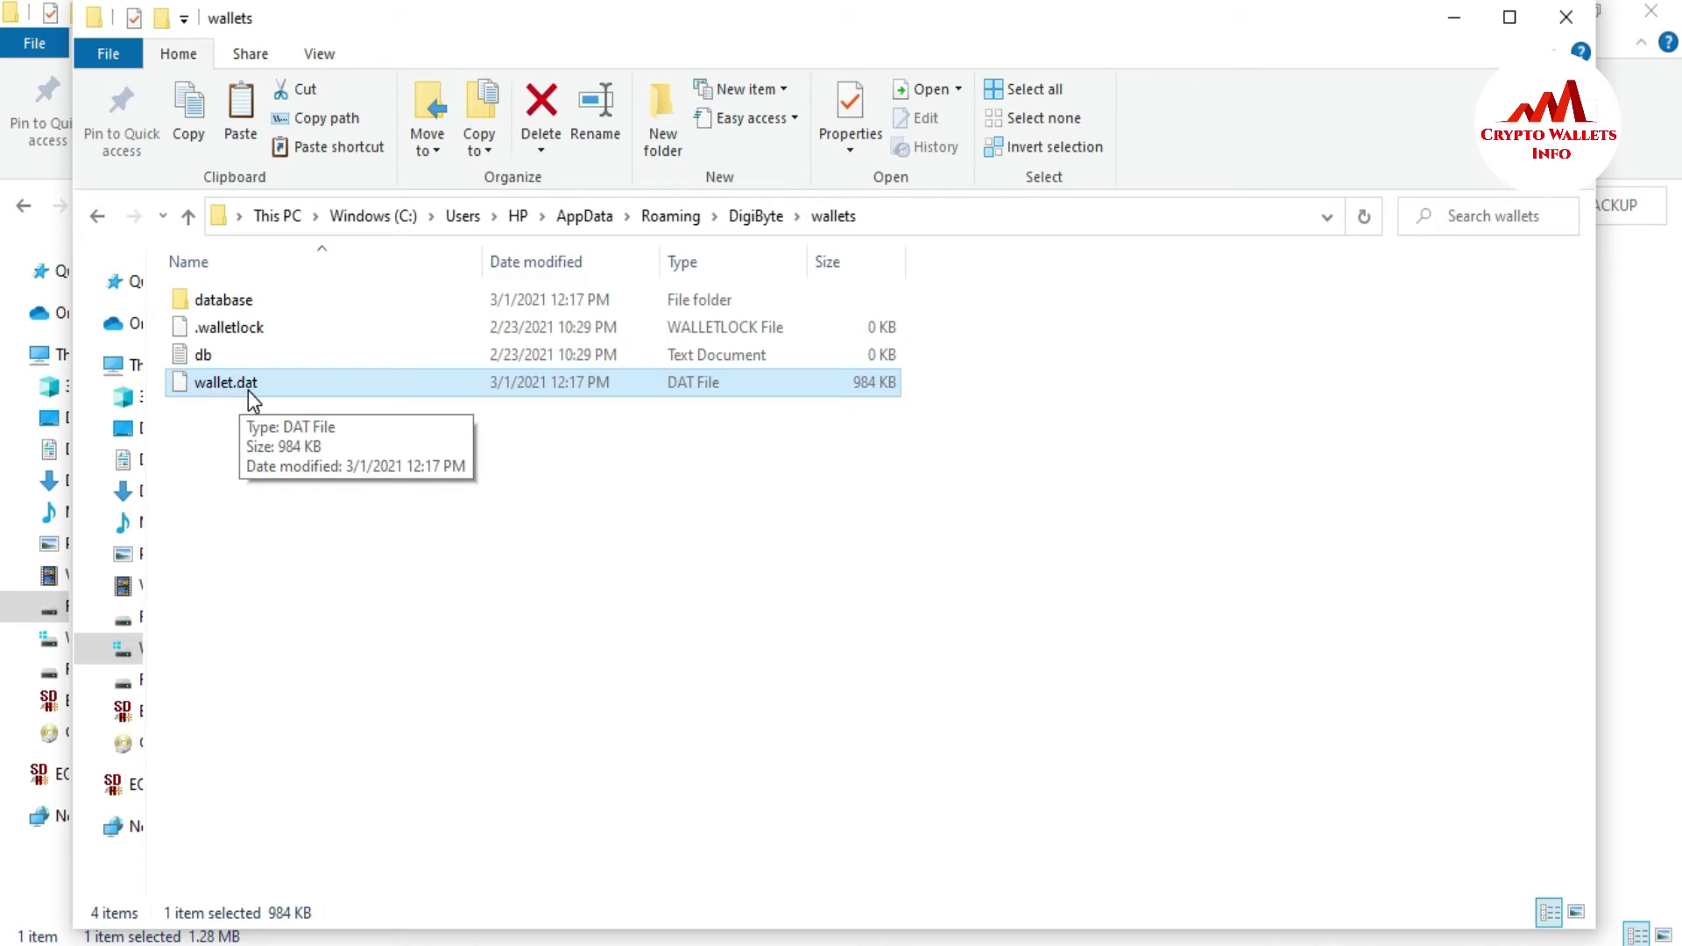
left_click(220, 389)
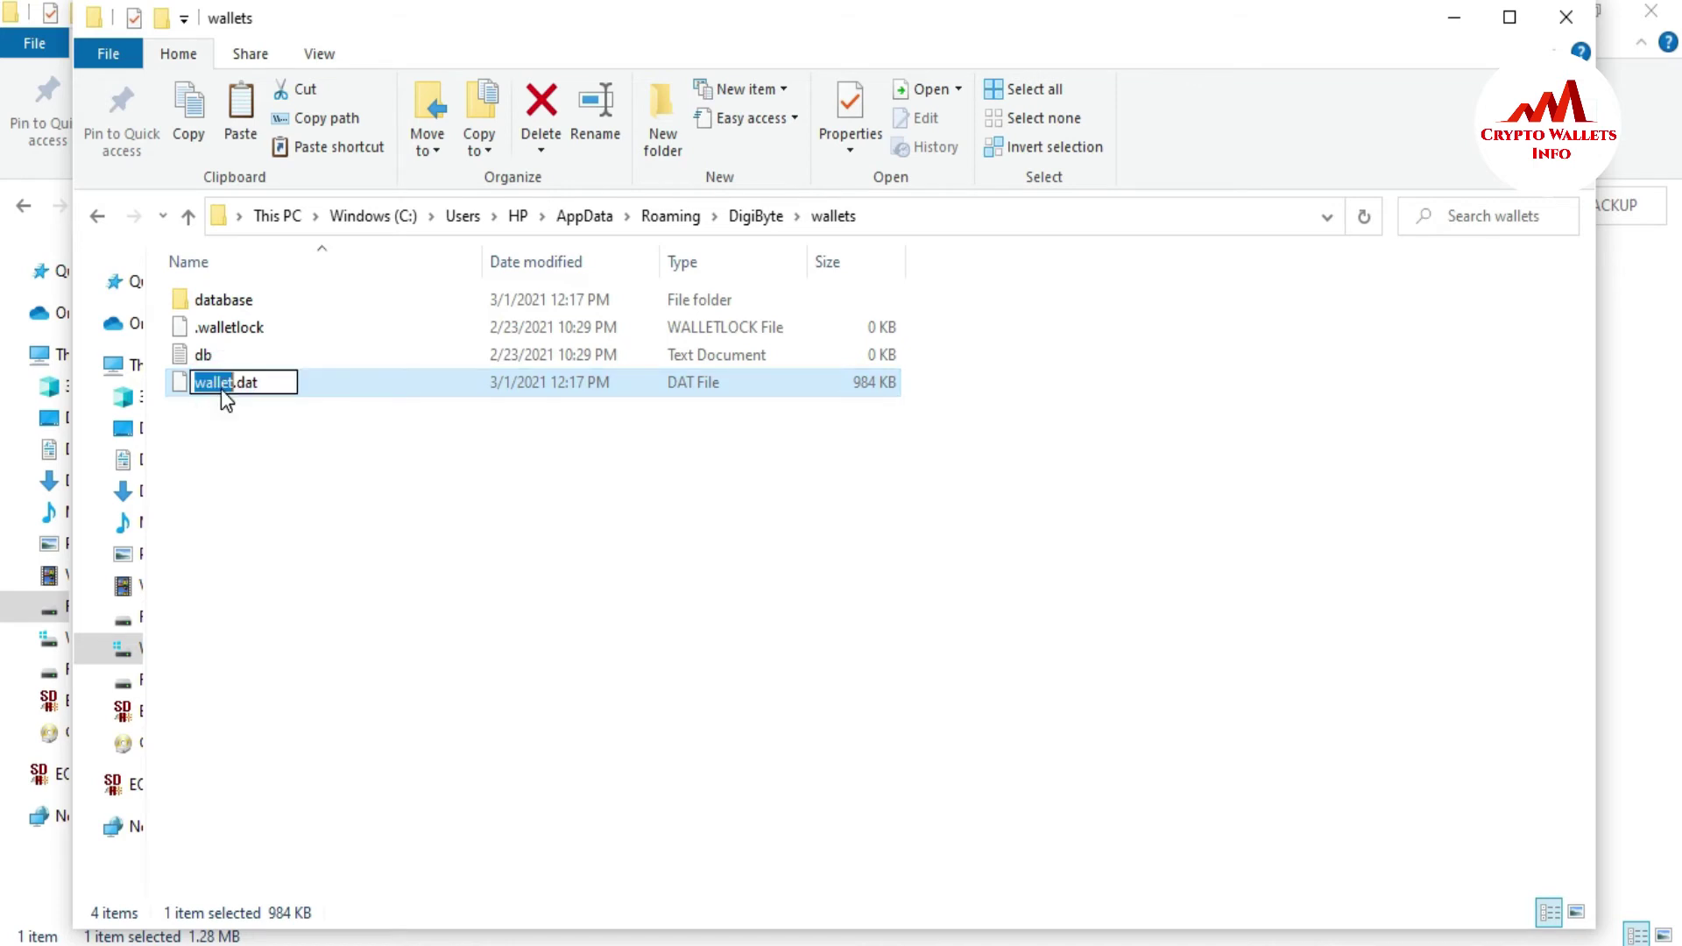
right_click(220, 389)
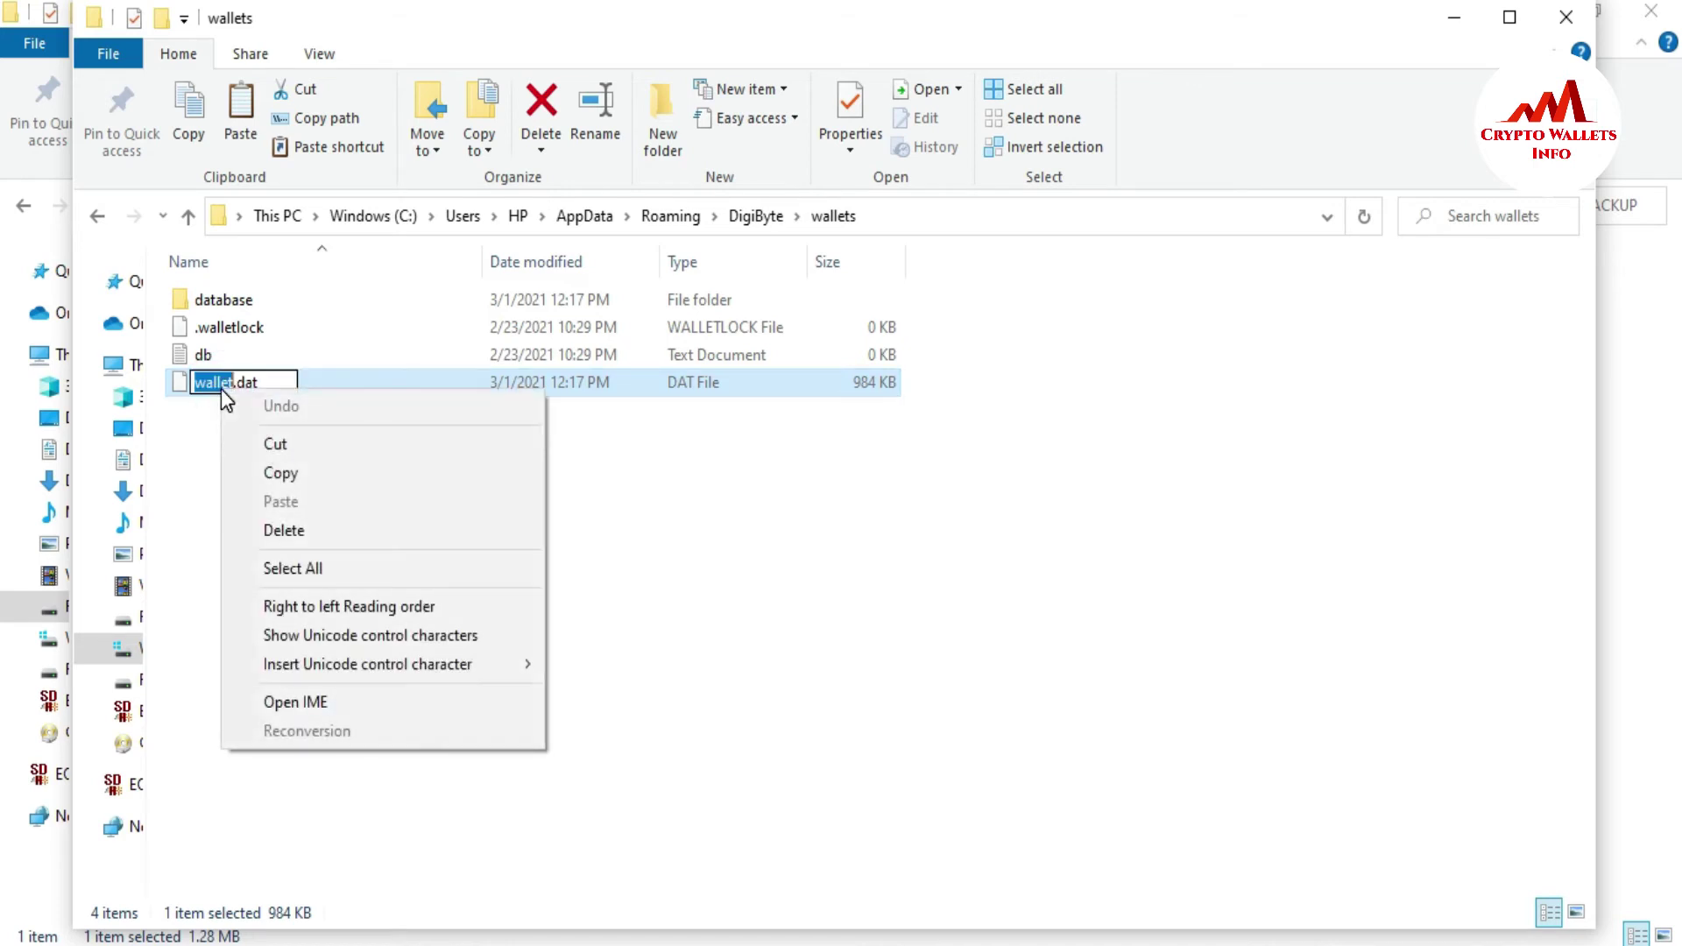
left_click(303, 476)
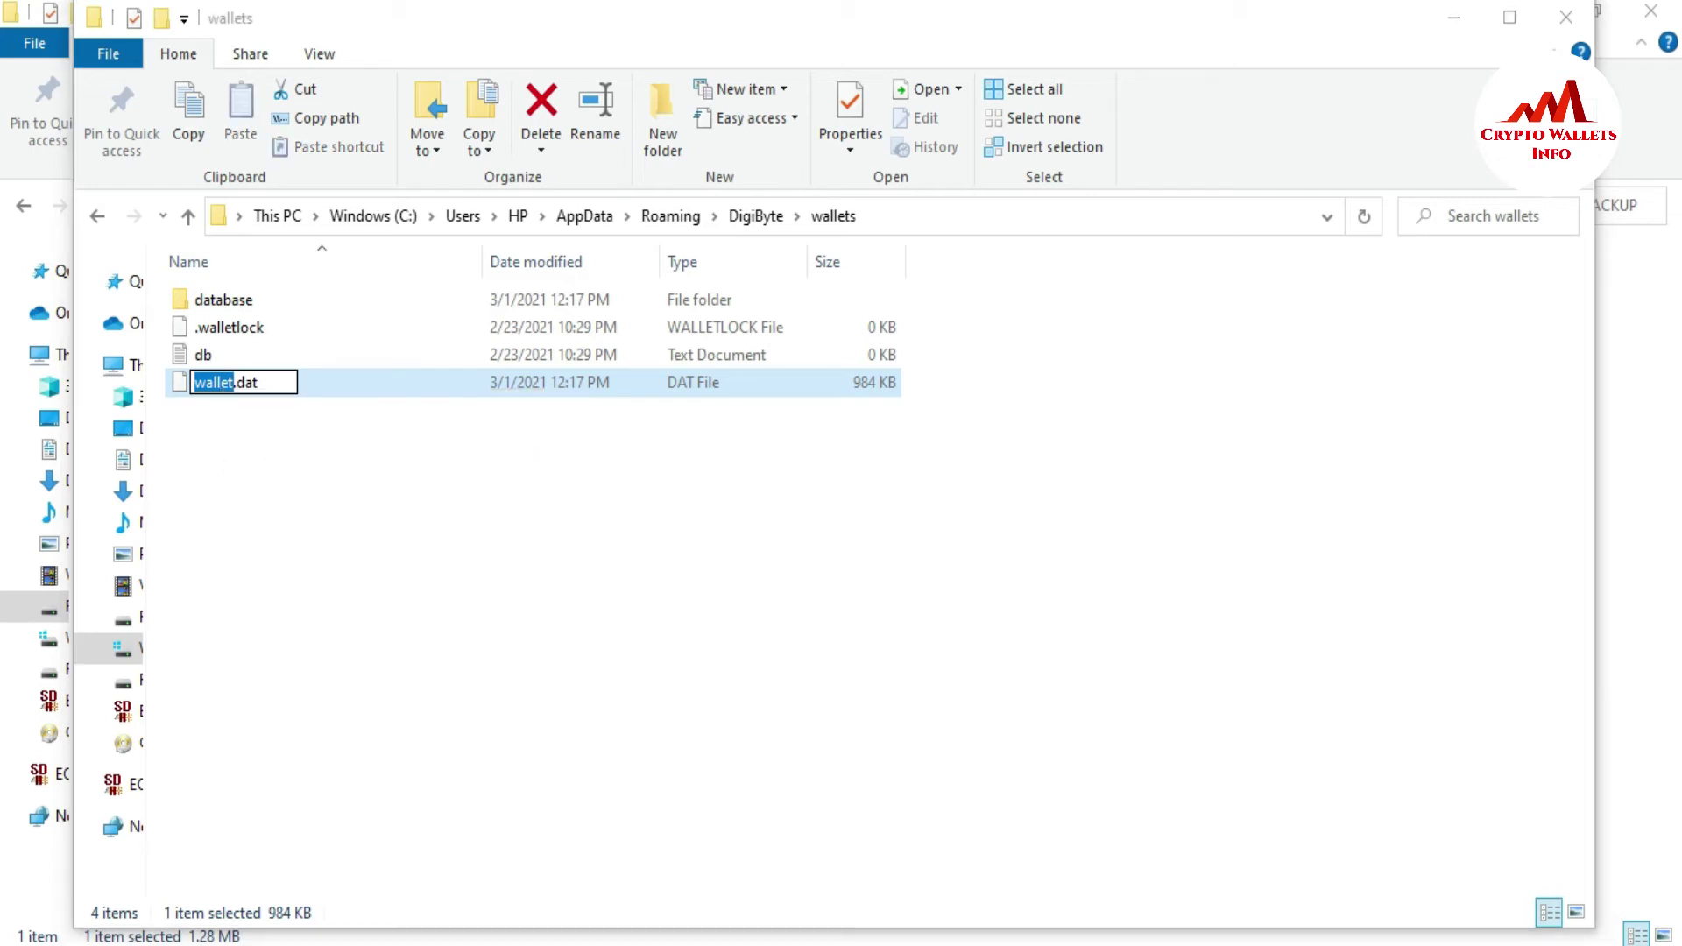
Step: Rename Digibyte Wallet back.dat in the BACKUP folder to wallet.dat
mouse_move(620, 943)
left_click(529, 868)
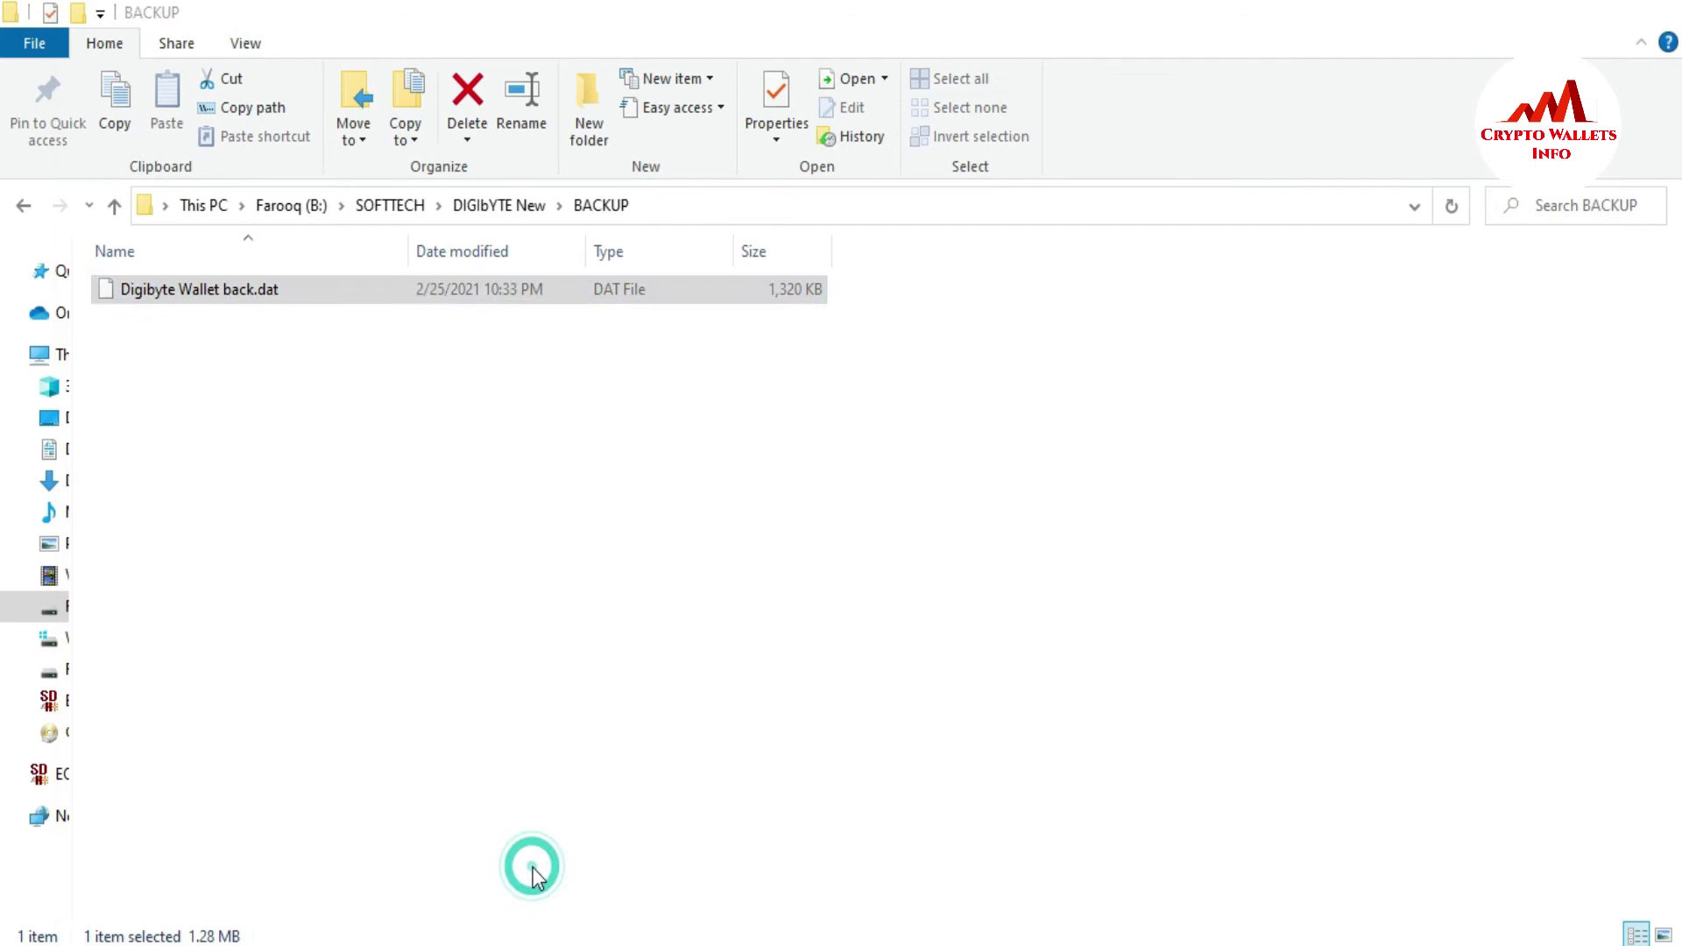
right_click(174, 294)
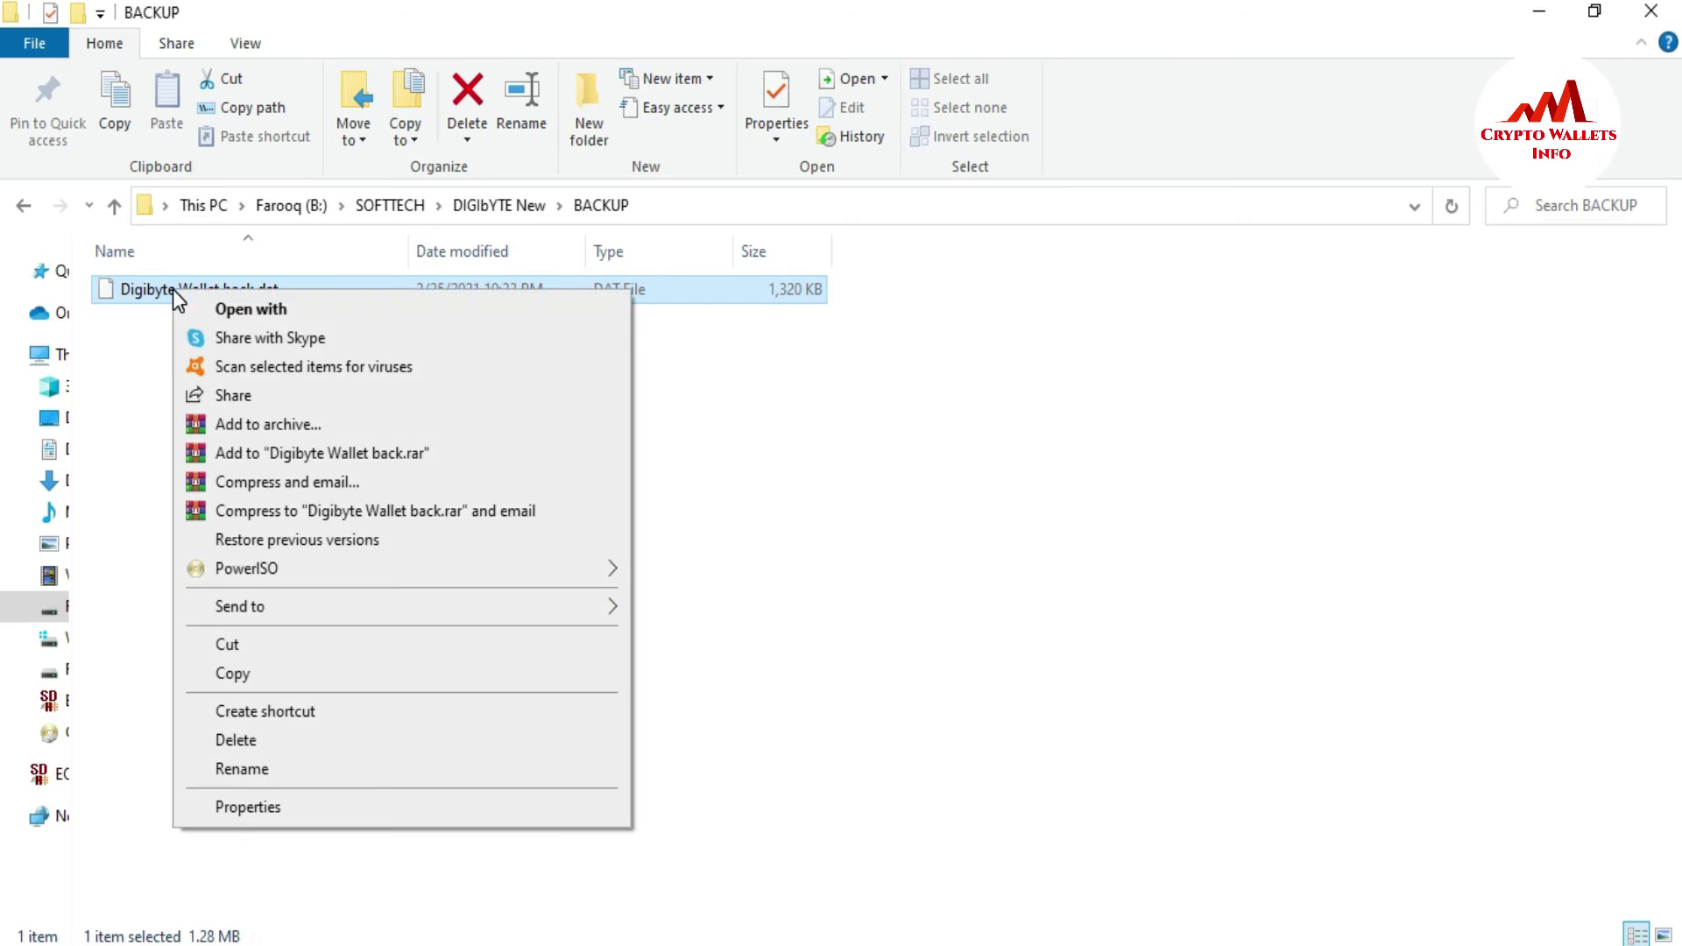
left_click(255, 774)
type("wallet.dat")
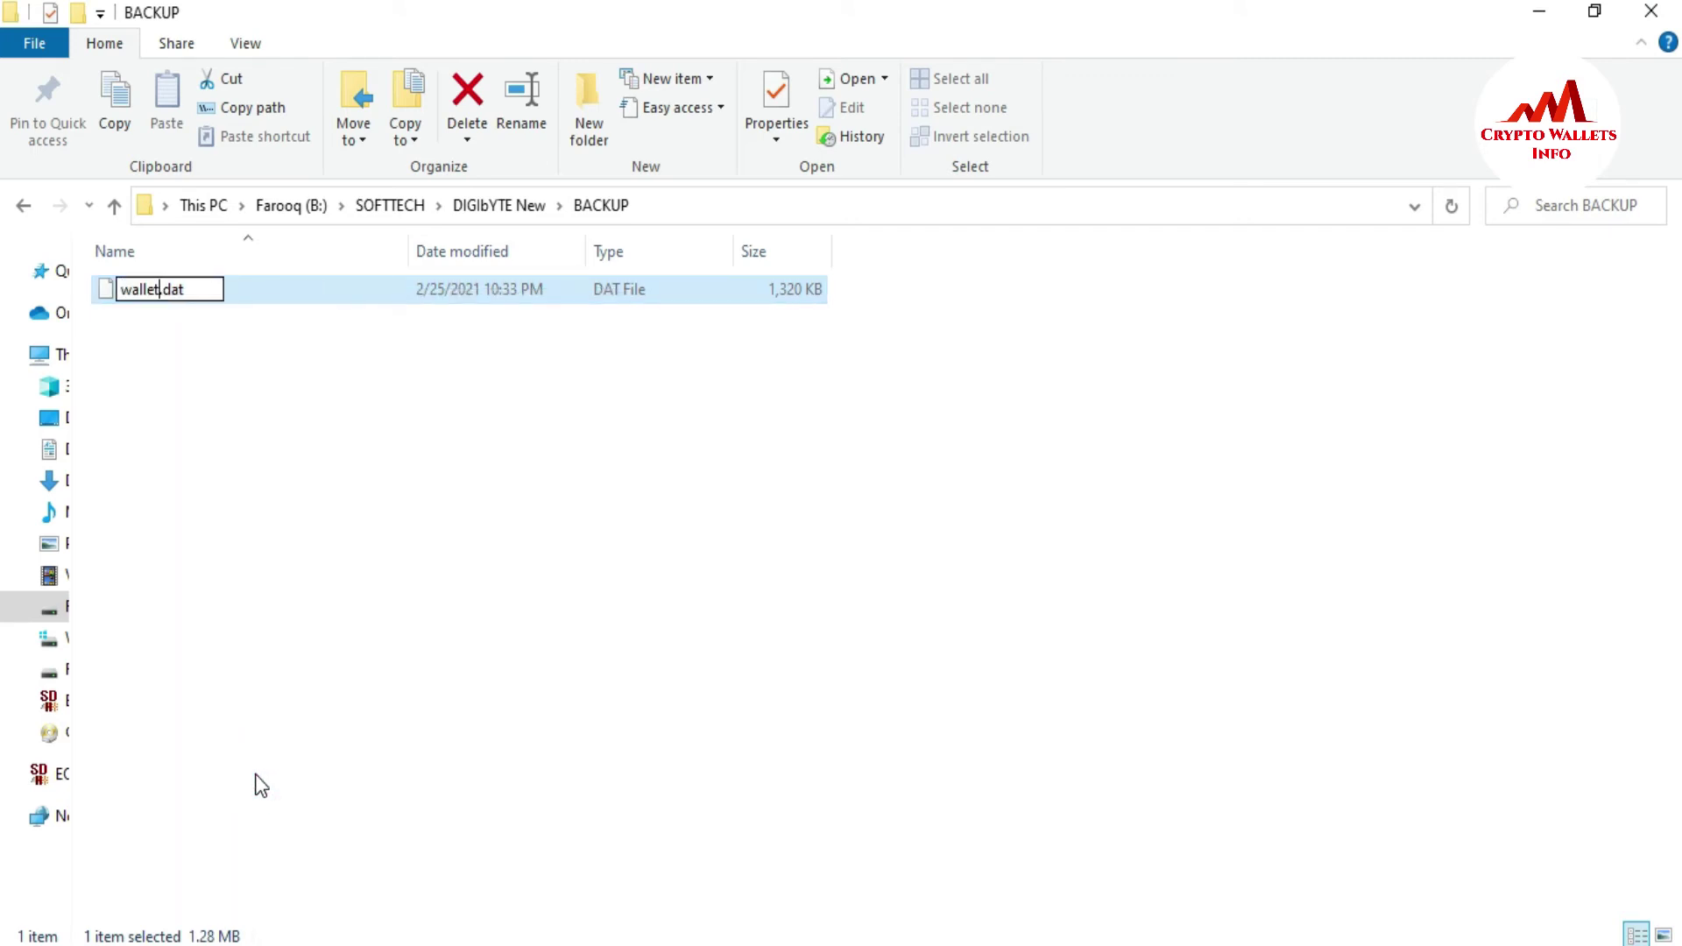
left_click(252, 582)
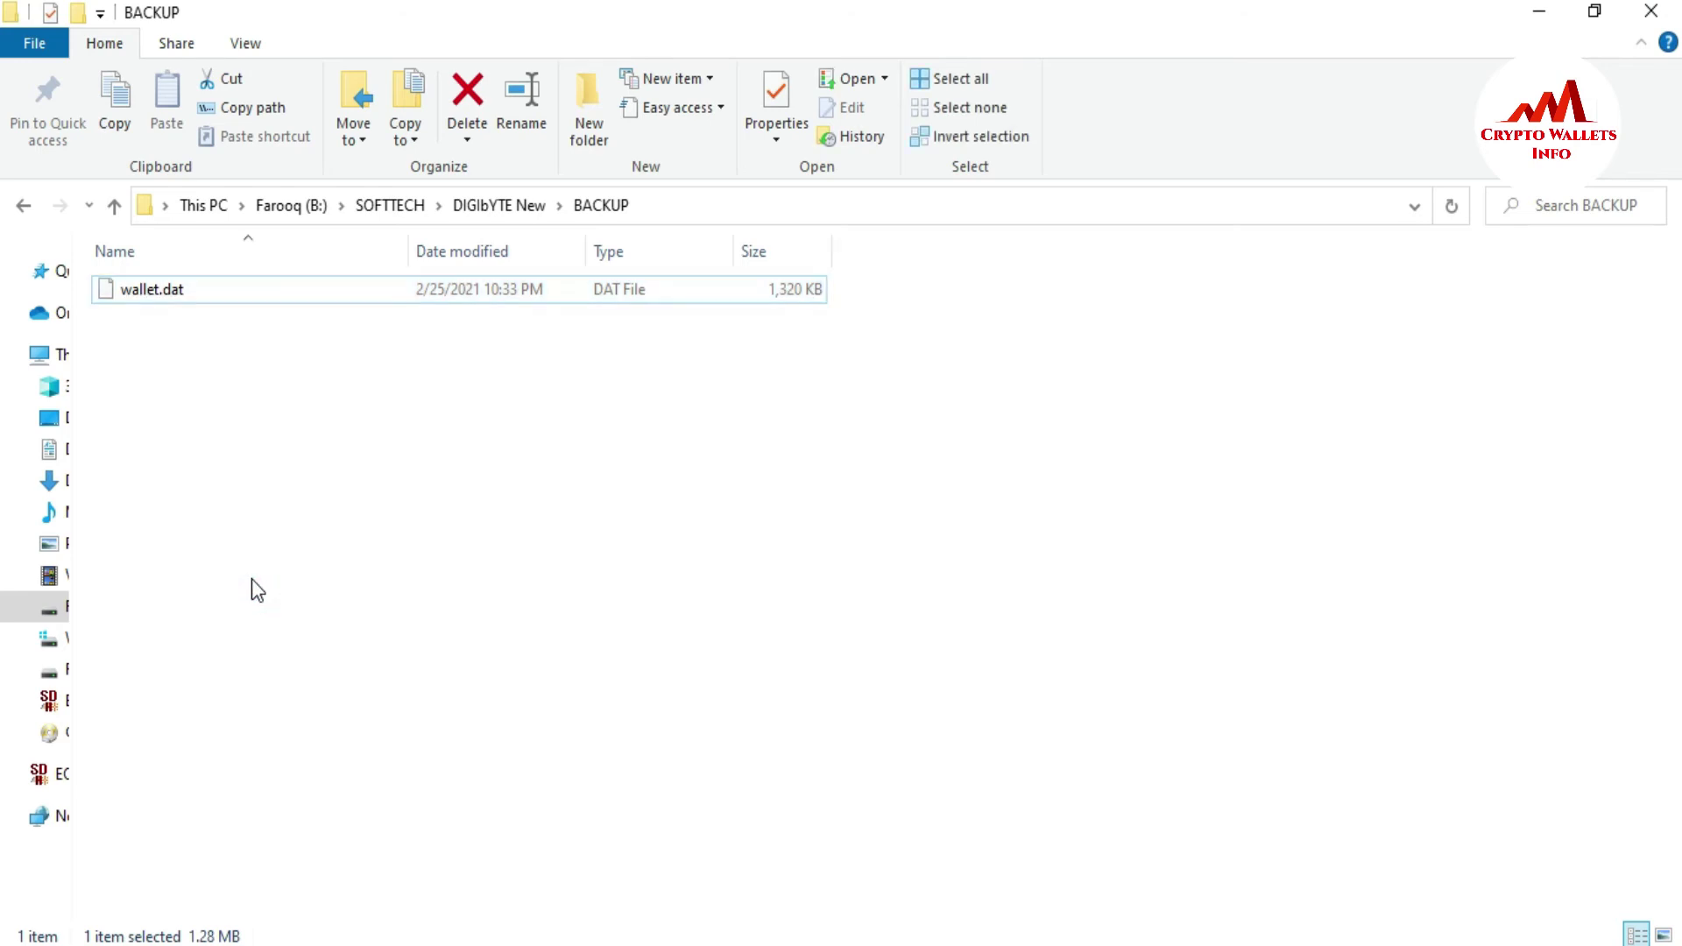
Step: Copy wallet.dat from the BACKUP folder into the DigiByte wallets folder, replacing the existing file, and close the DigiByte Core wallet window
left_click(180, 296)
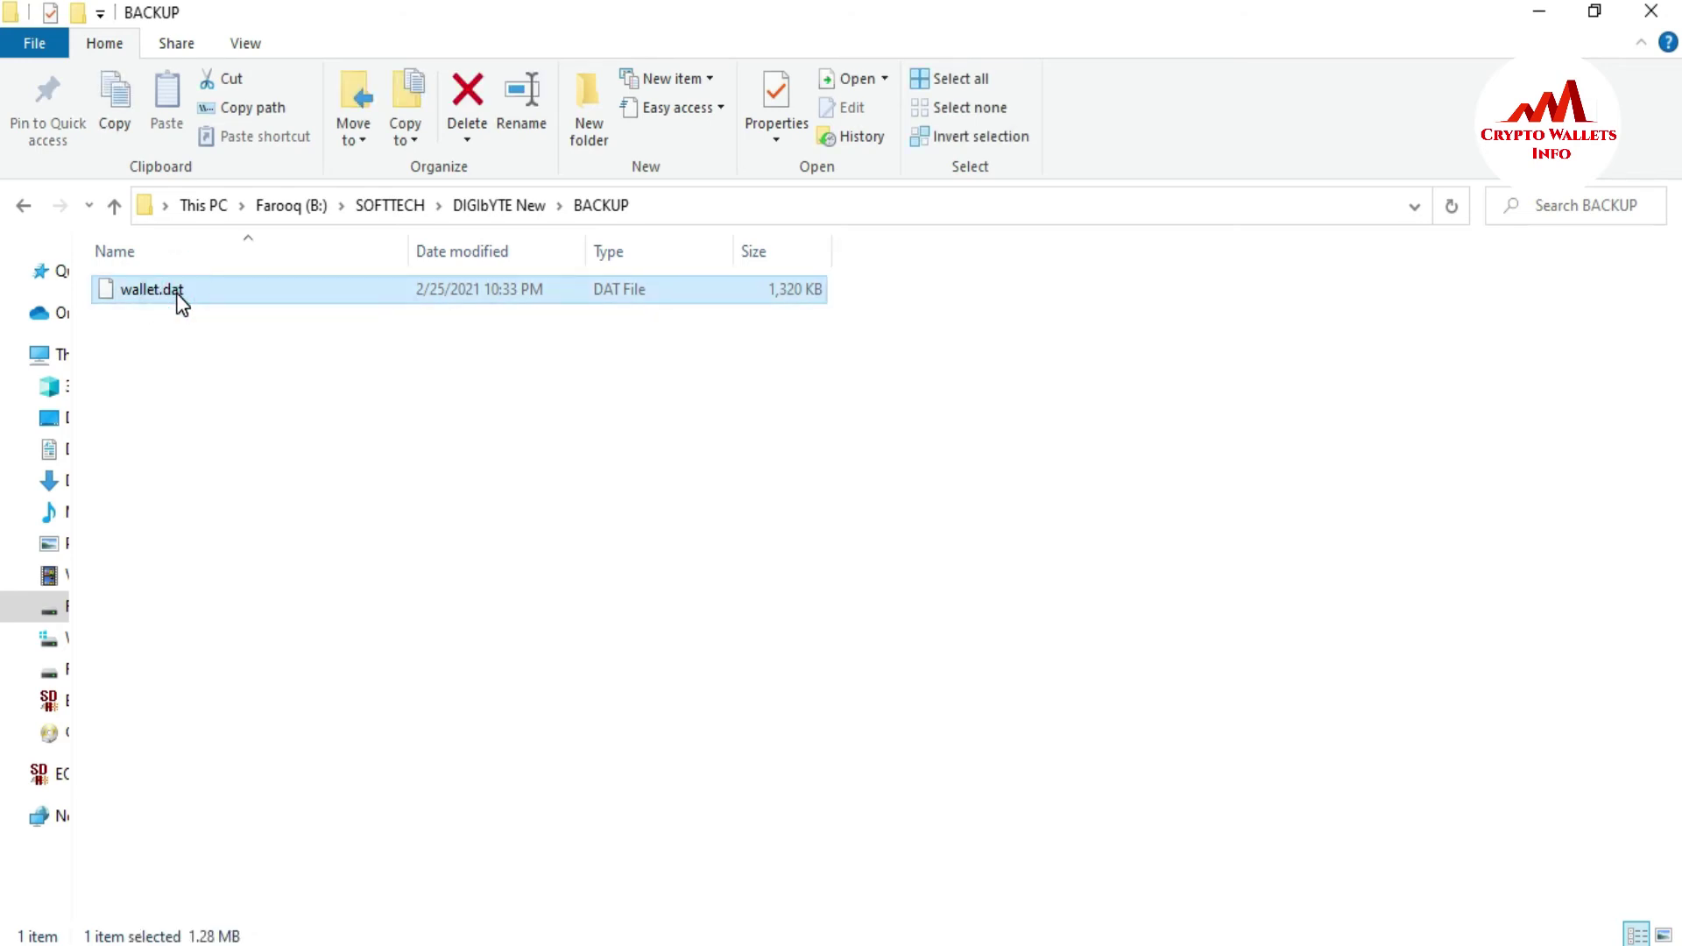
right_click(179, 298)
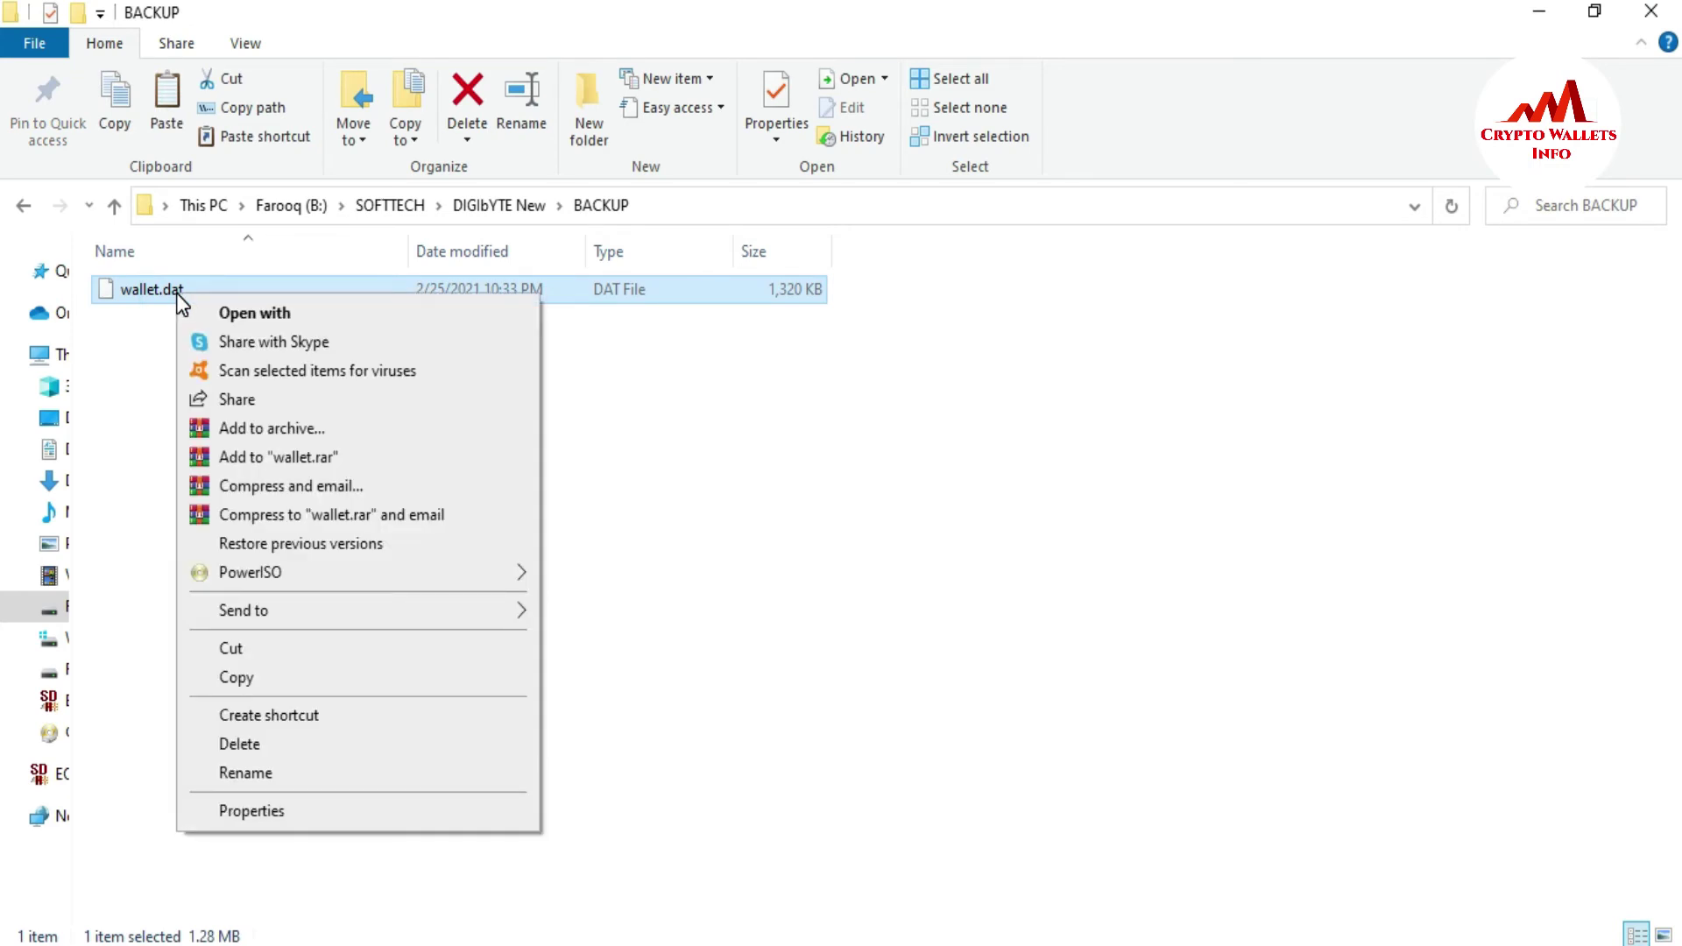
left_click(237, 678)
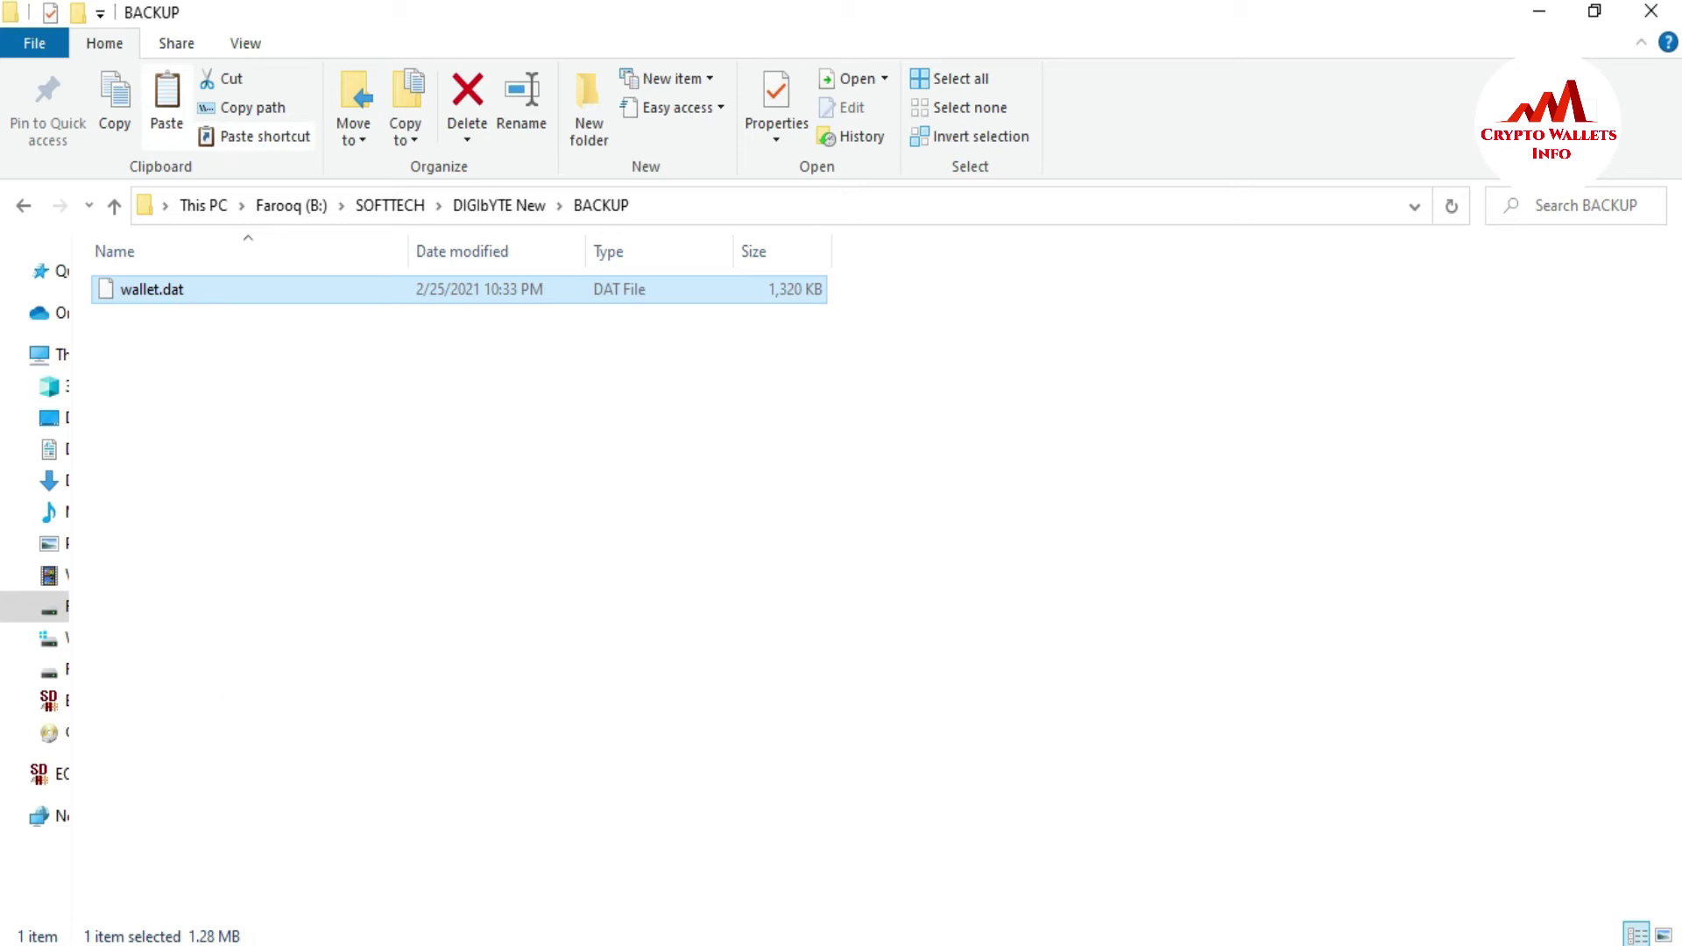
left_click(626, 945)
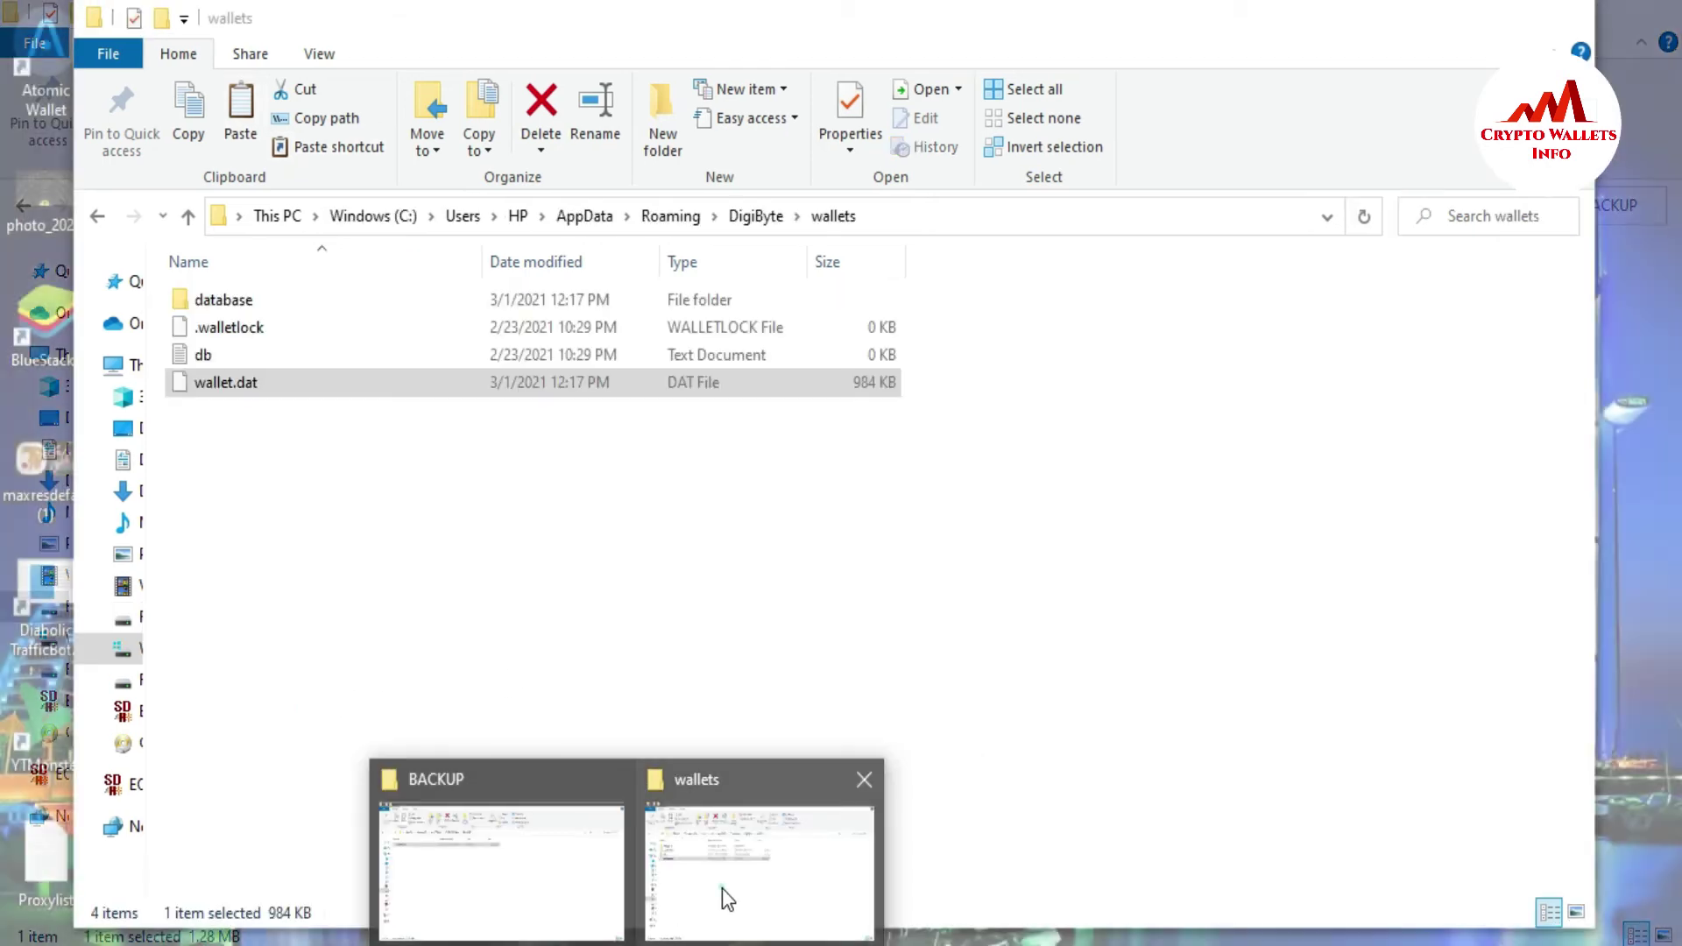
left_click(722, 888)
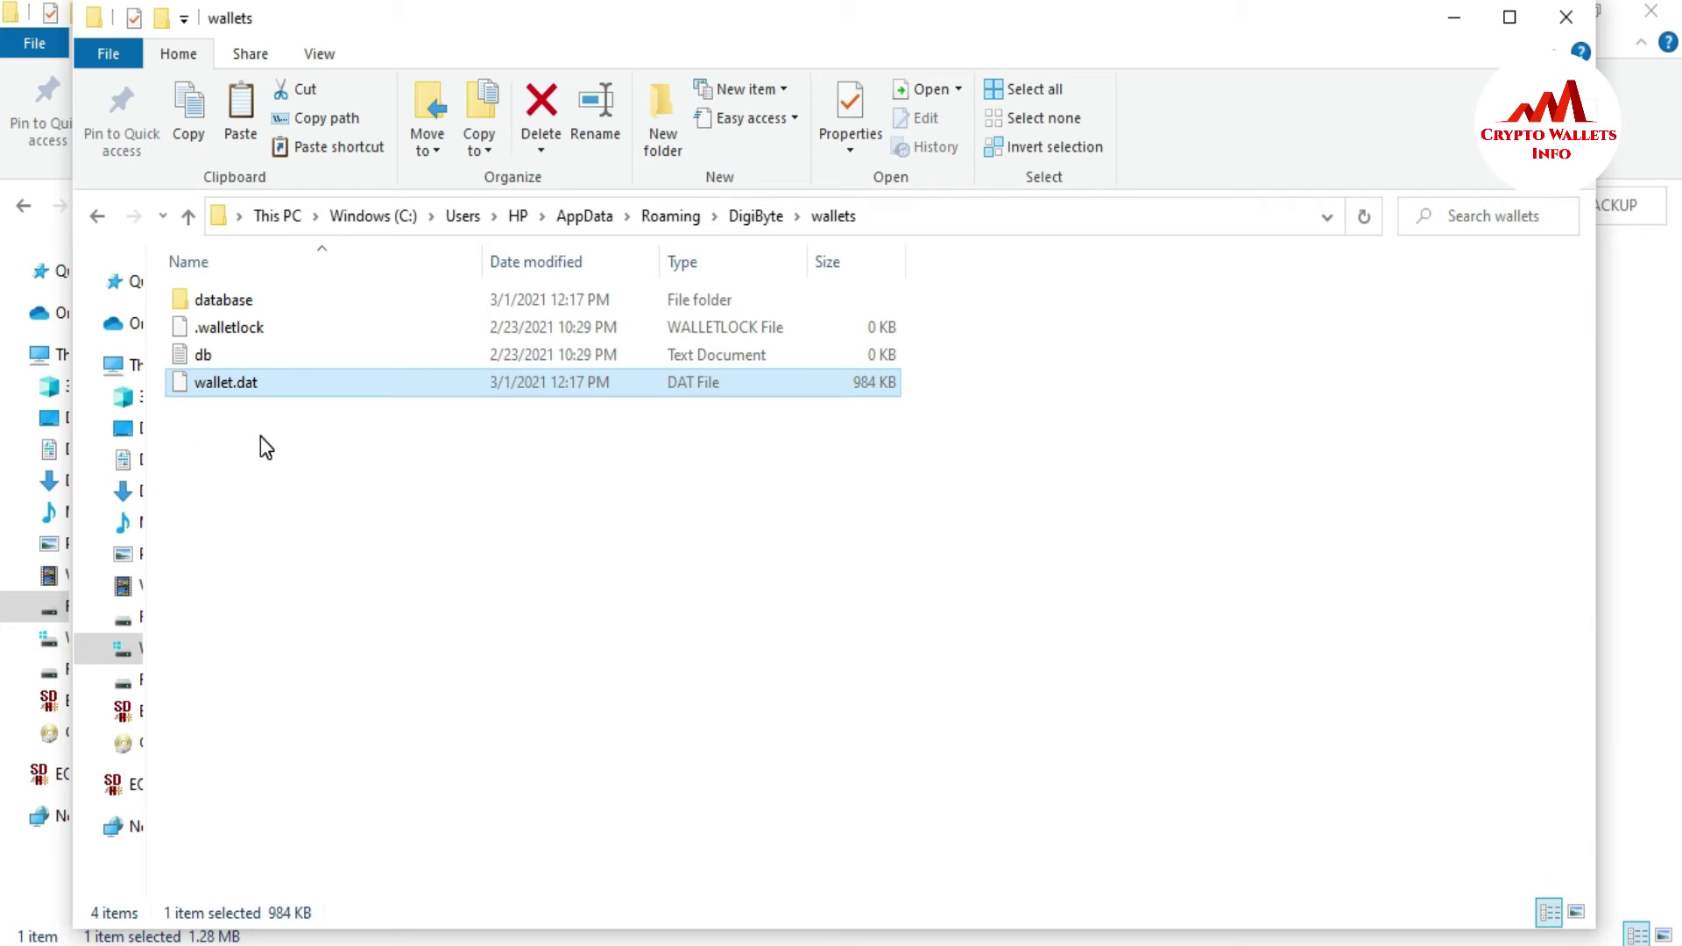
key("ctrl+v")
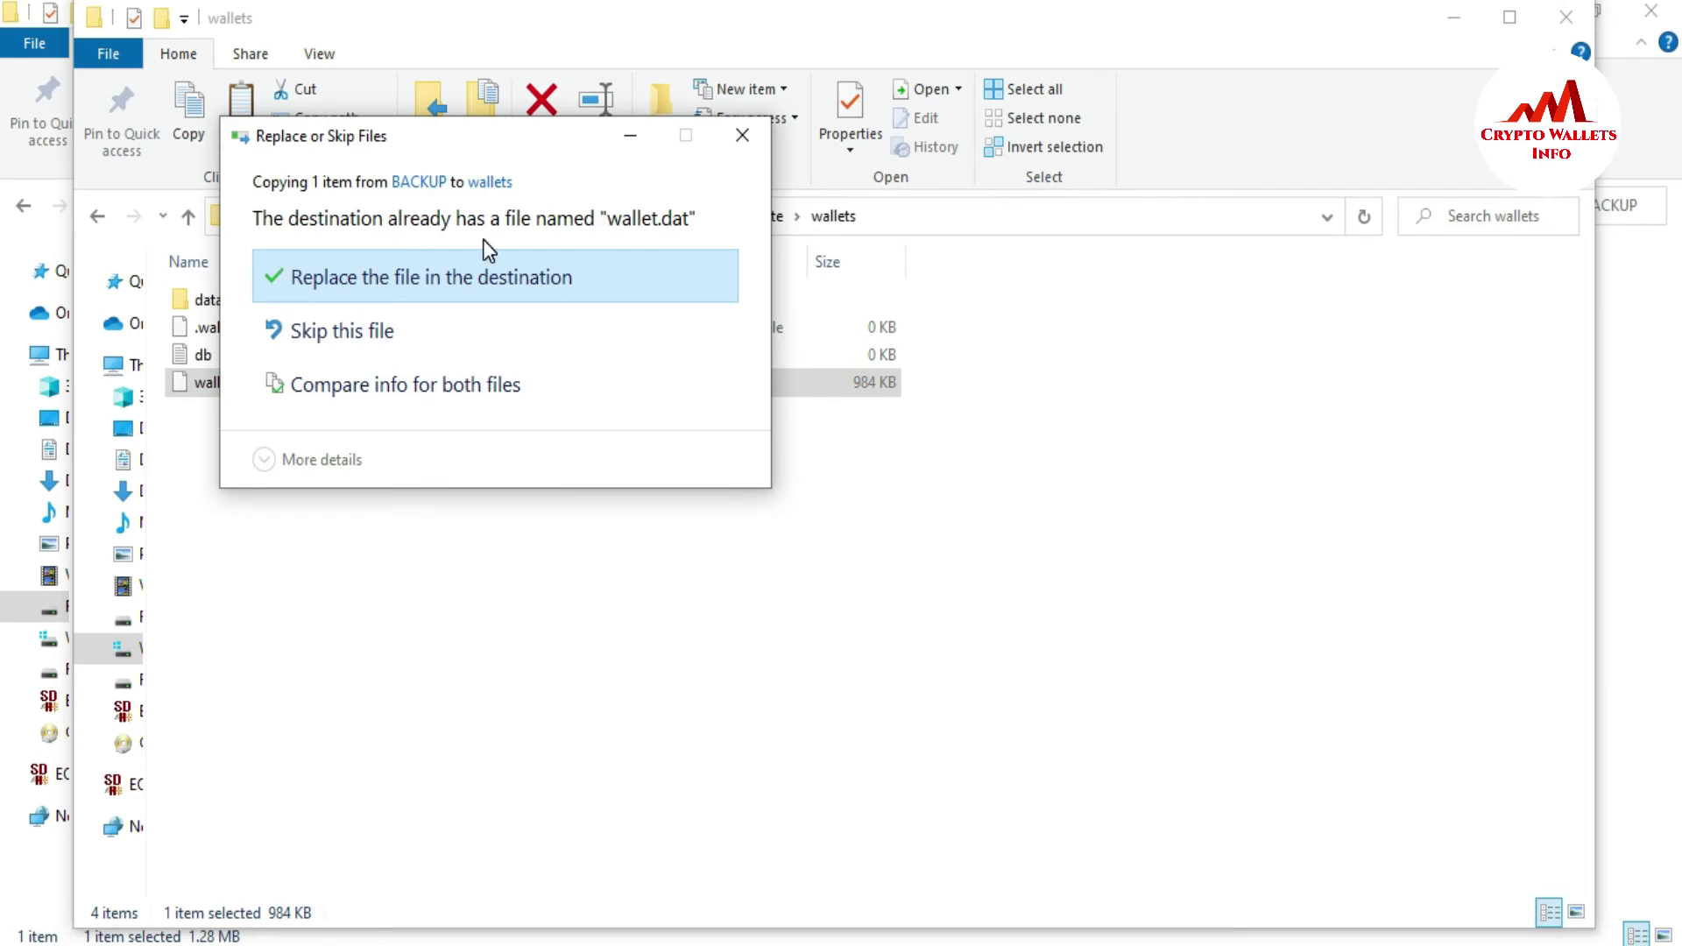
left_click(370, 277)
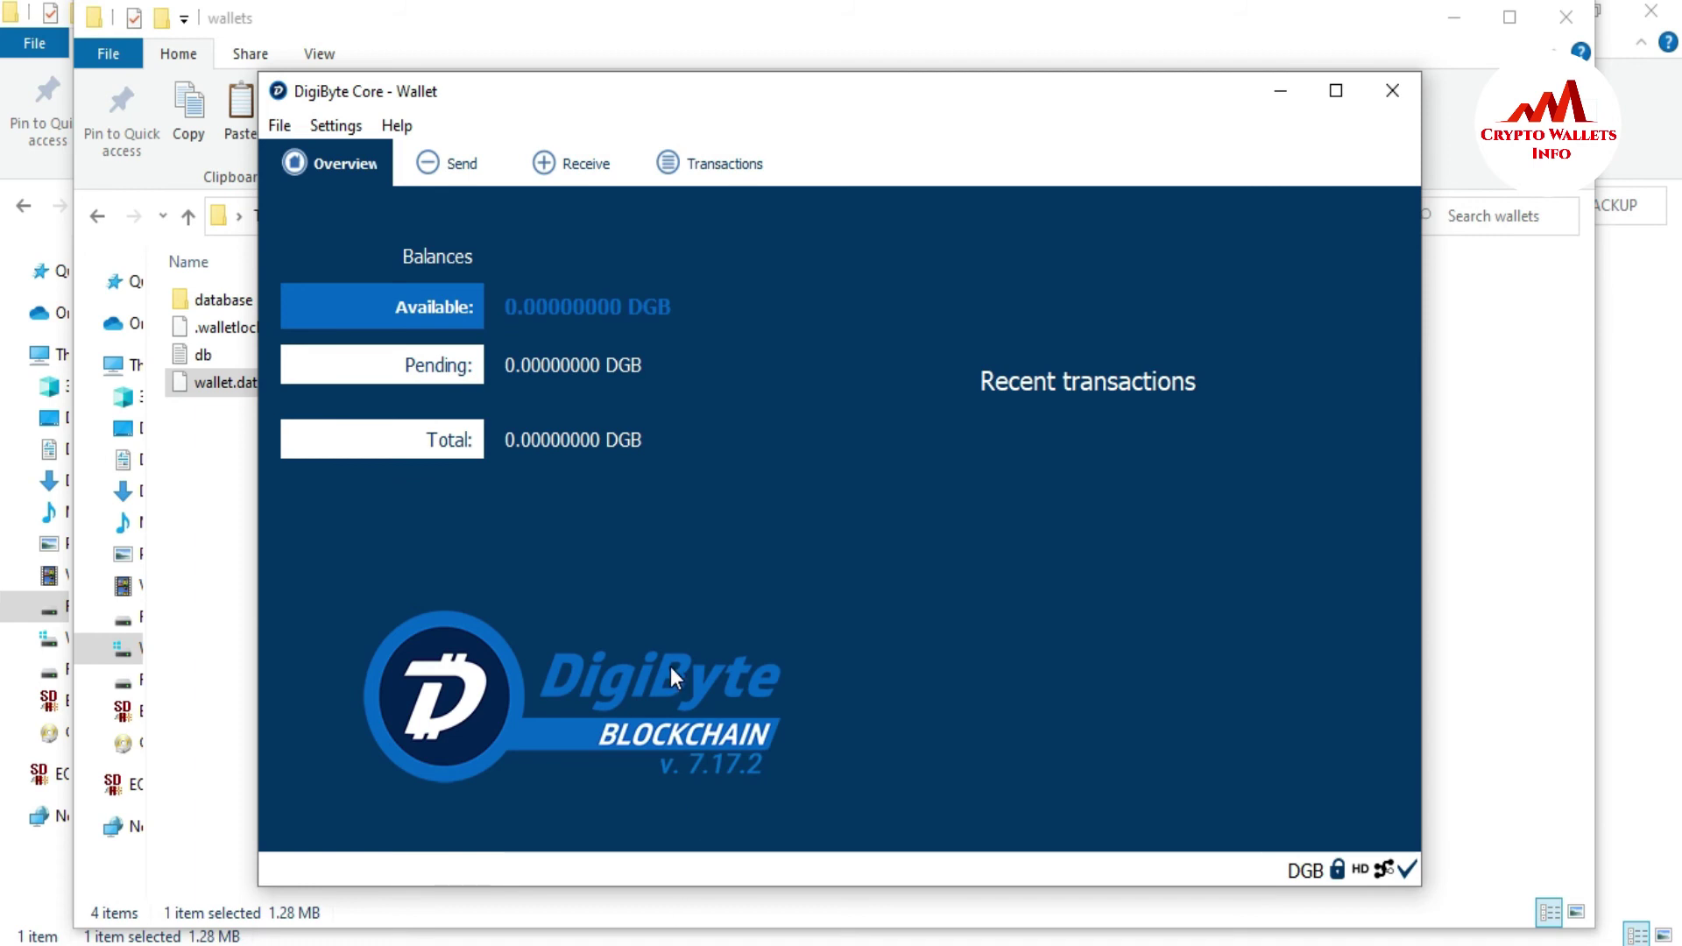
left_click(1405, 91)
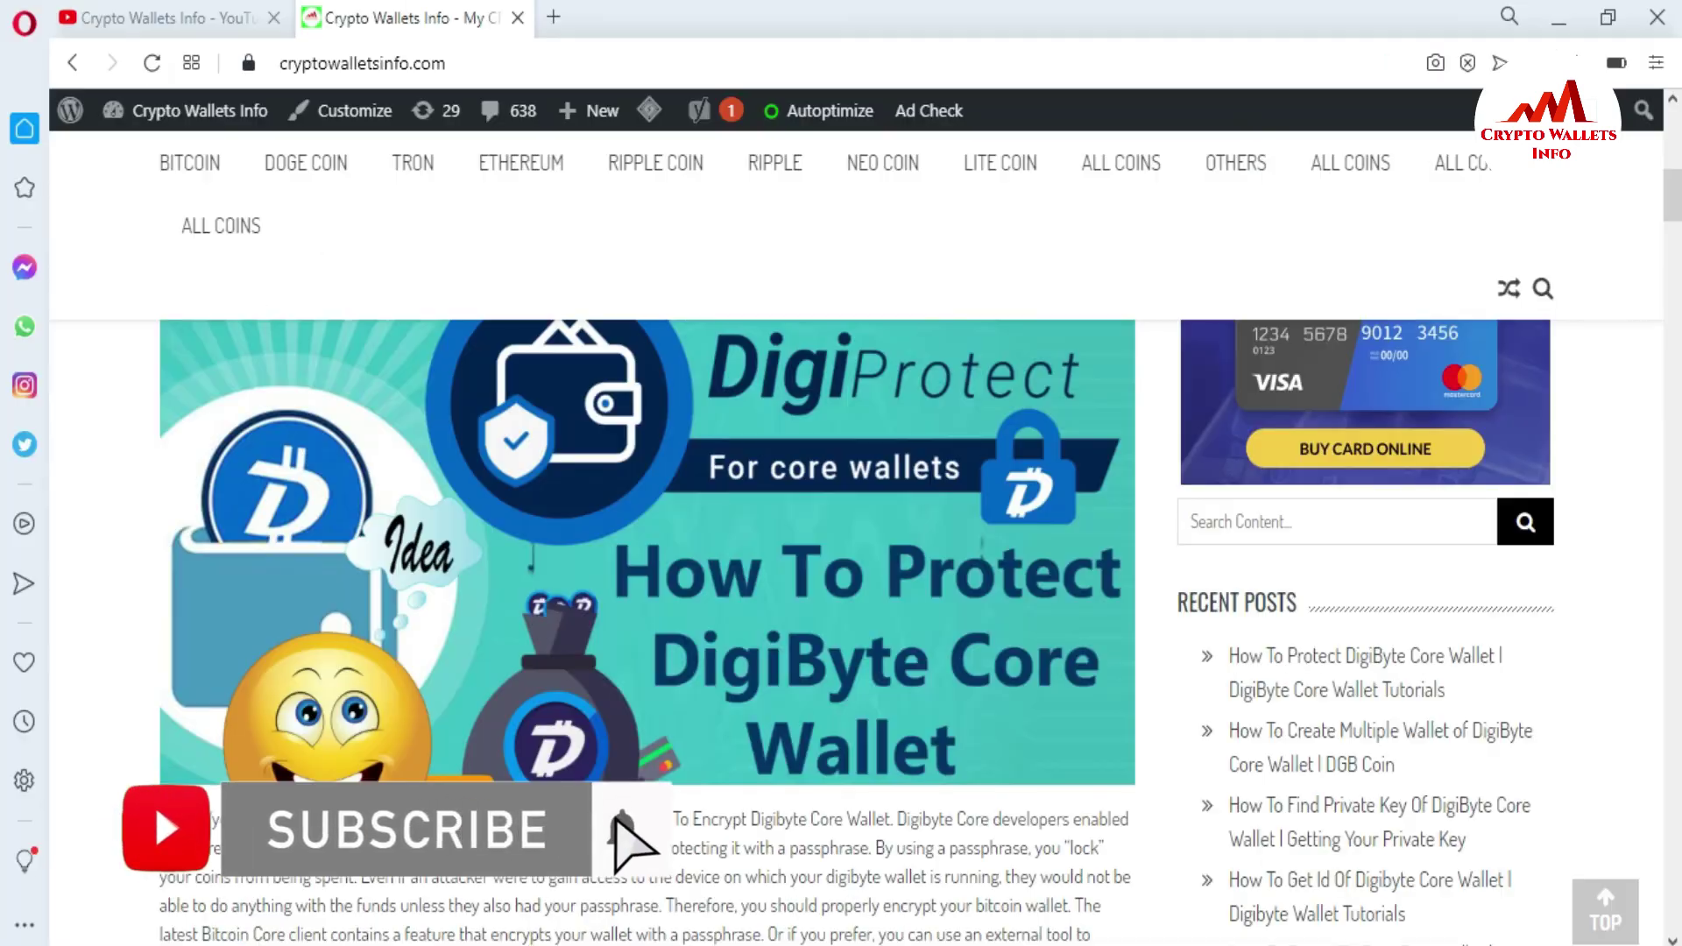
Step: Switch to the Crypto Wallets Info YouTube channel in the Opera browser and highlight the channel name
left_click(120, 12)
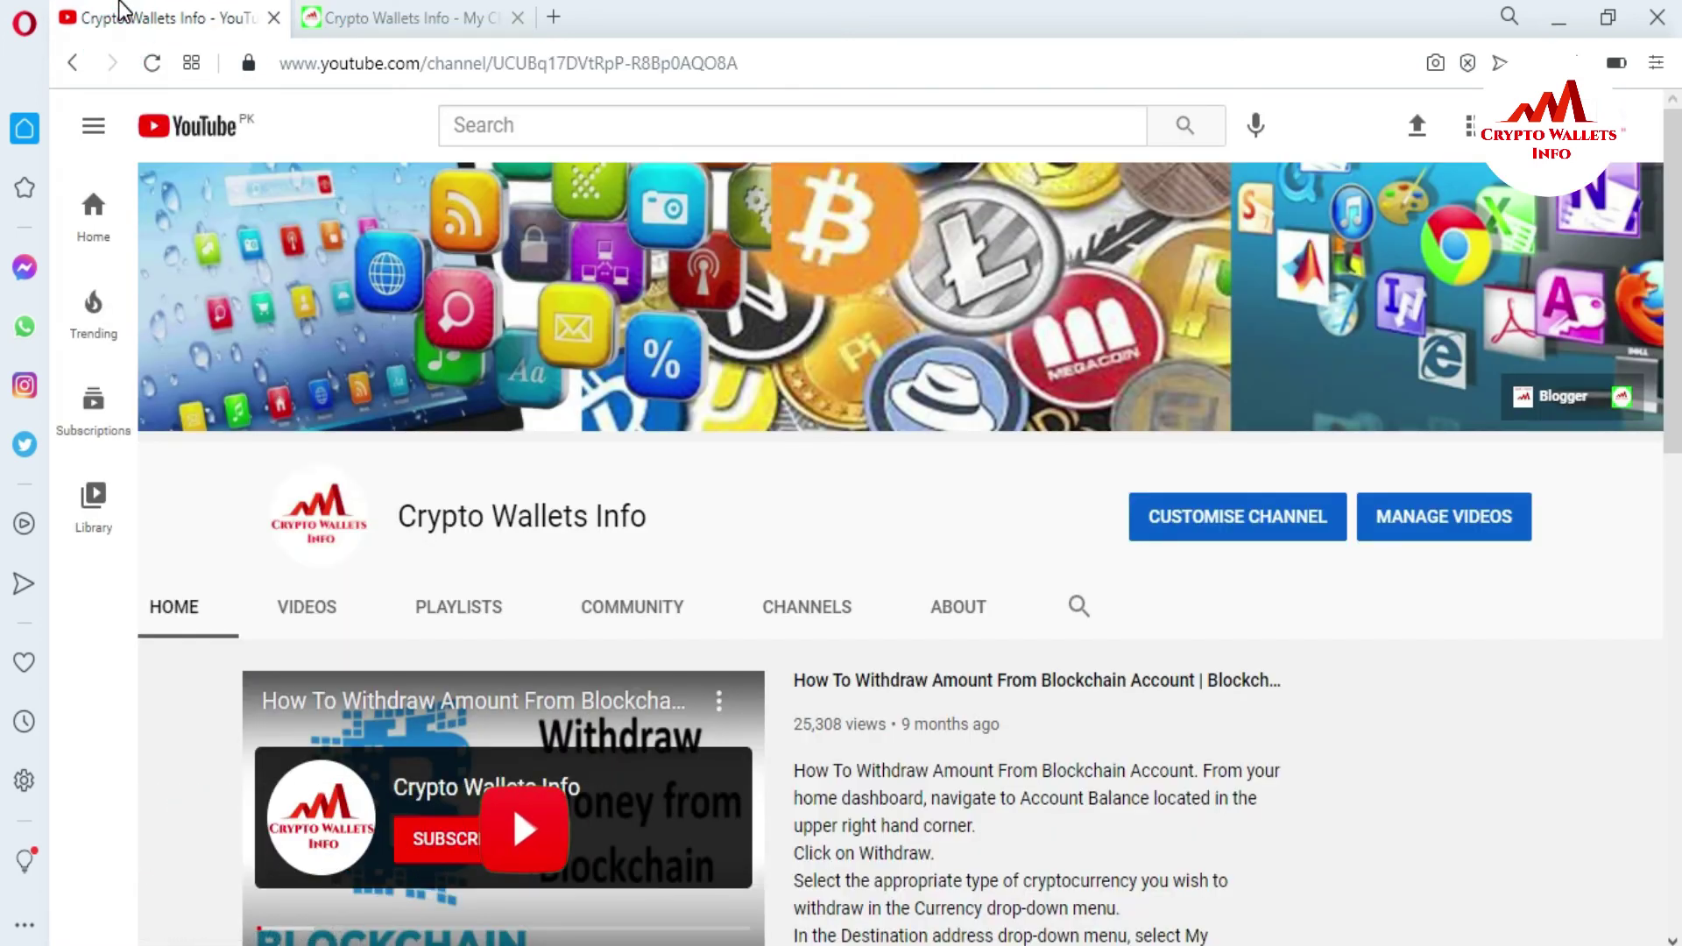
left_click_drag(403, 513, 645, 515)
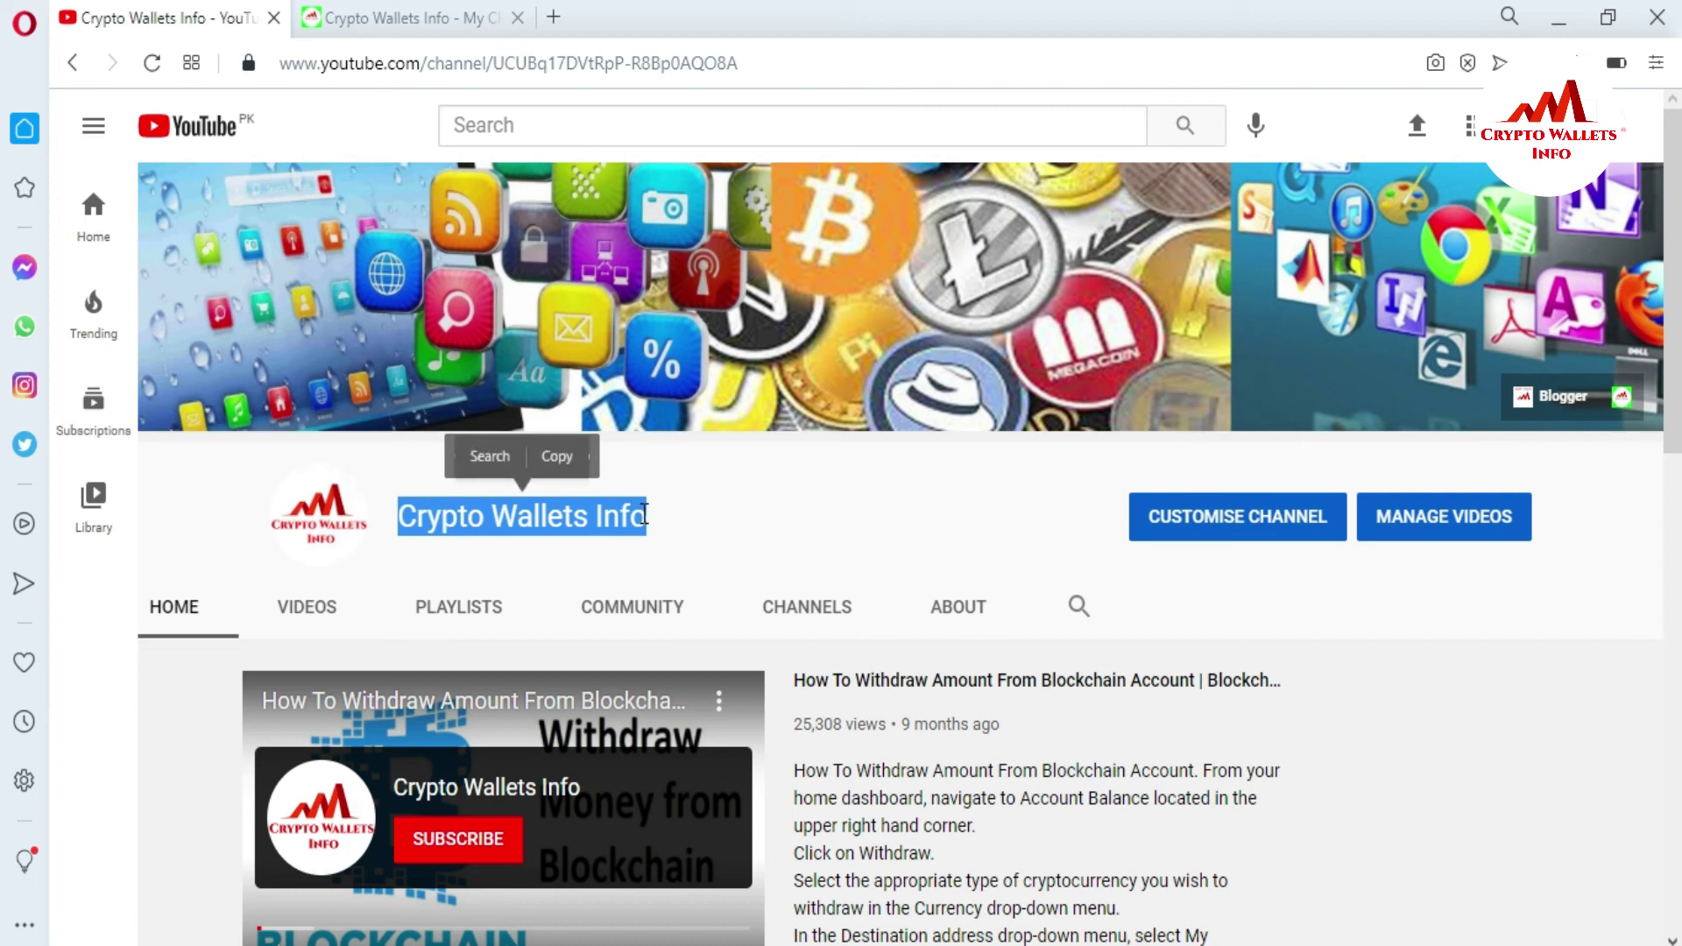
Step: Open the Atomic Wallet category on cryptowalletsinfo.com, dismissing the ad, and look through its tutorial posts
left_click(392, 14)
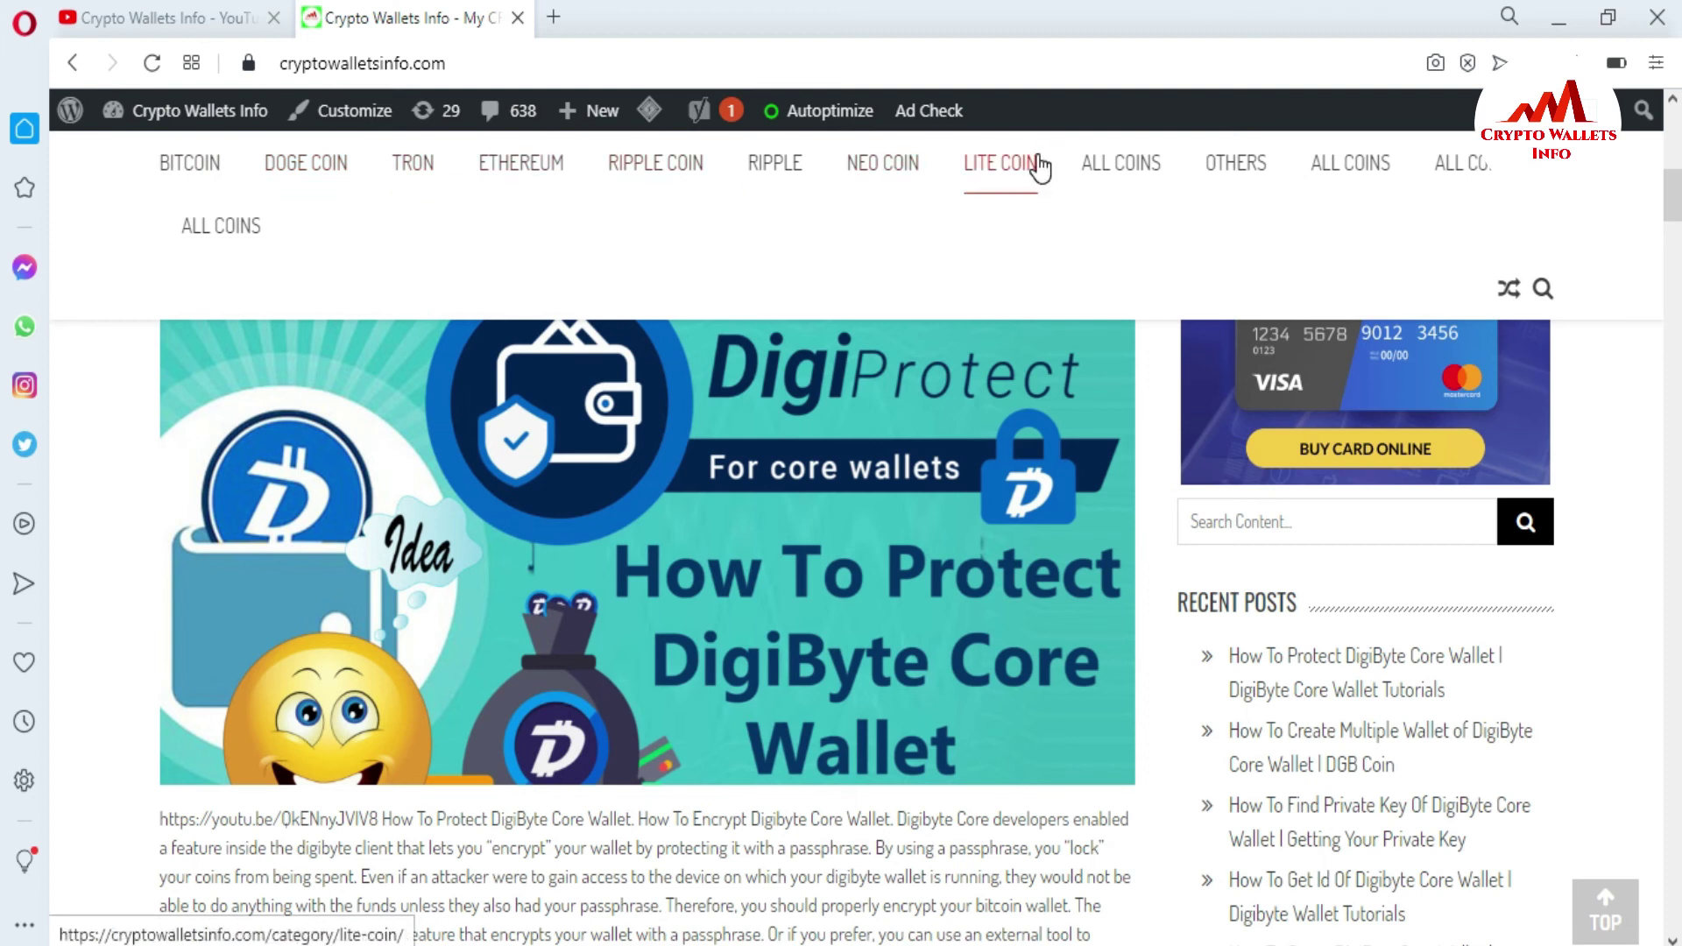
mouse_move(1114, 179)
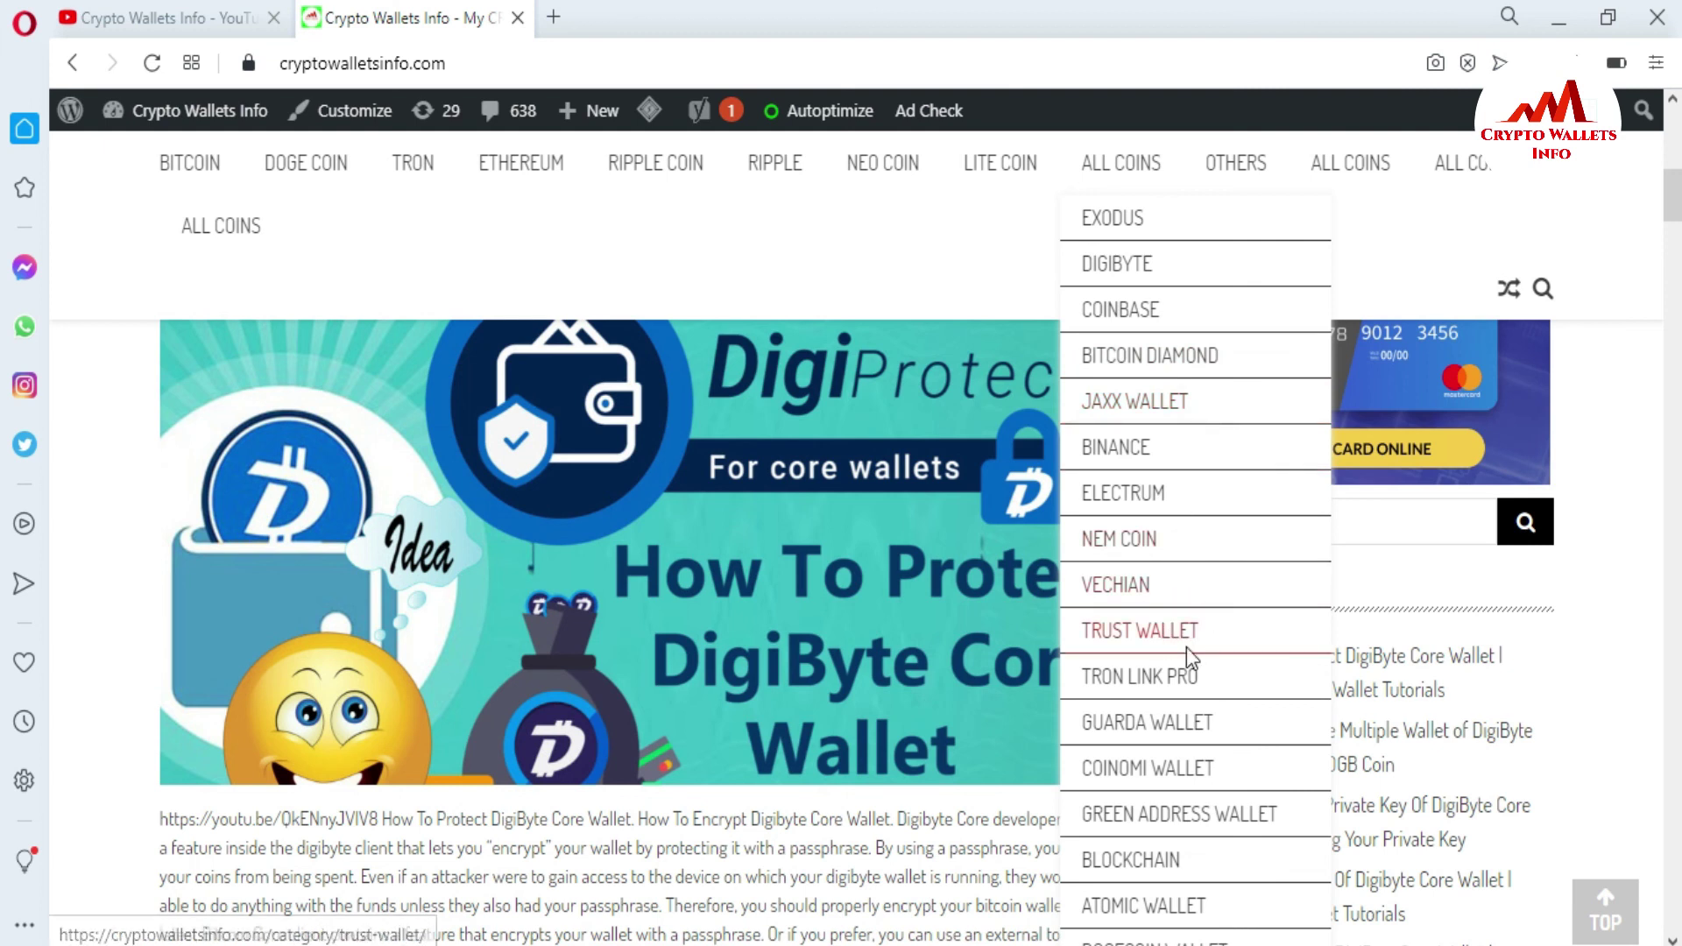
left_click(1155, 911)
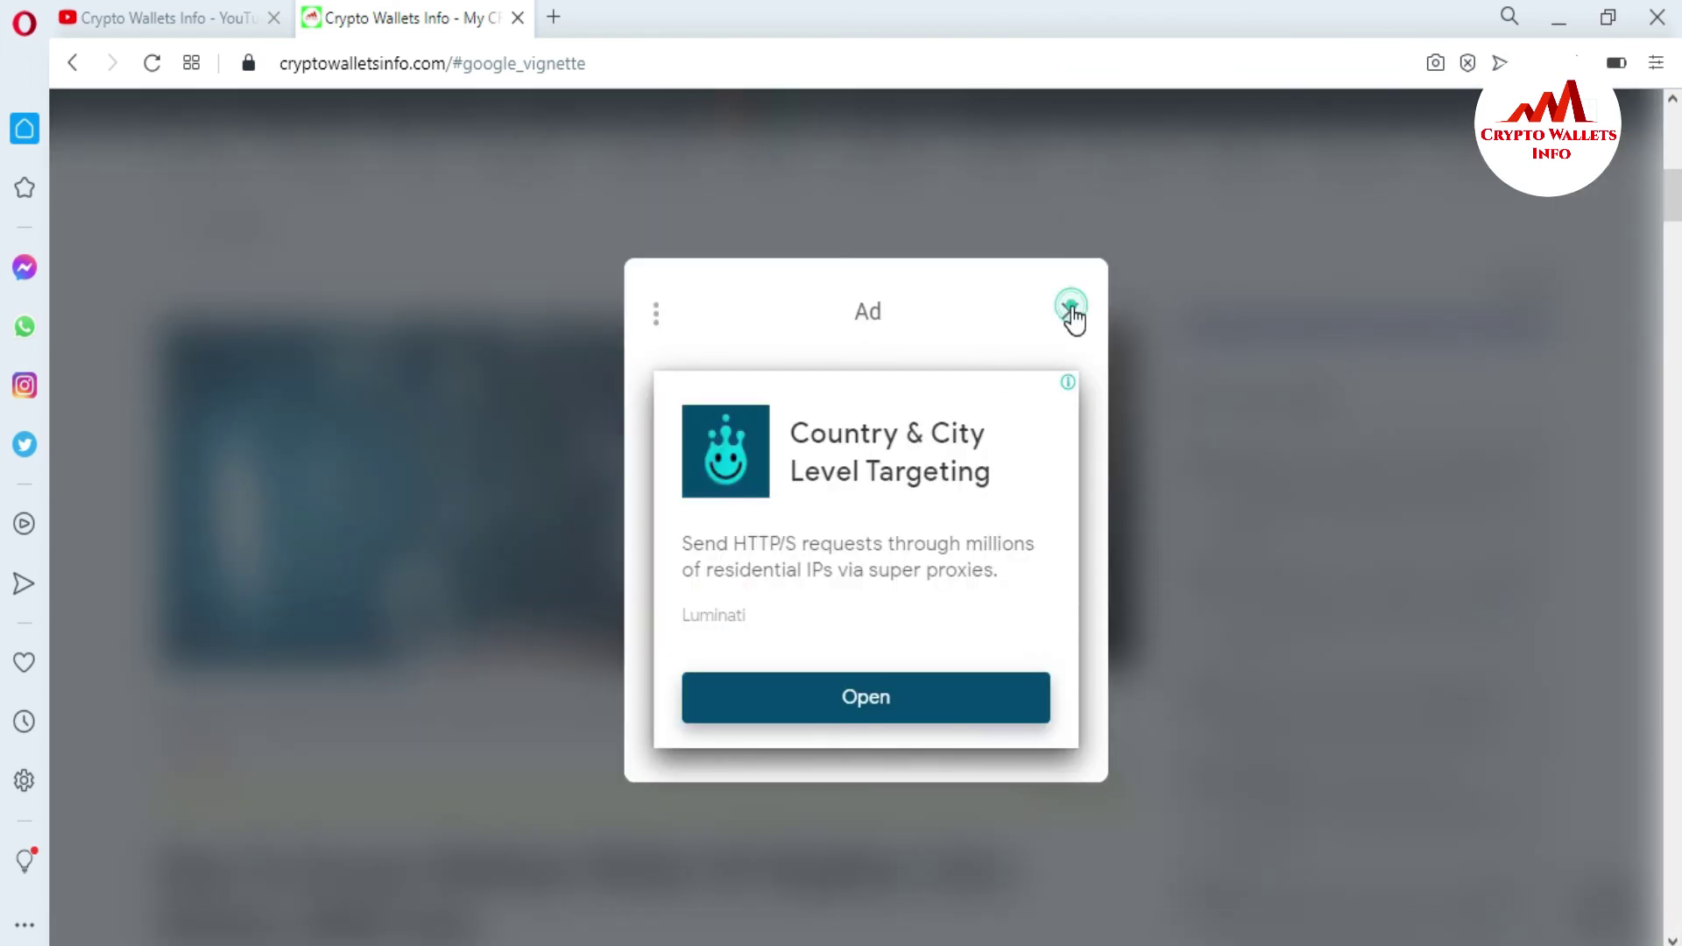
left_click(1071, 307)
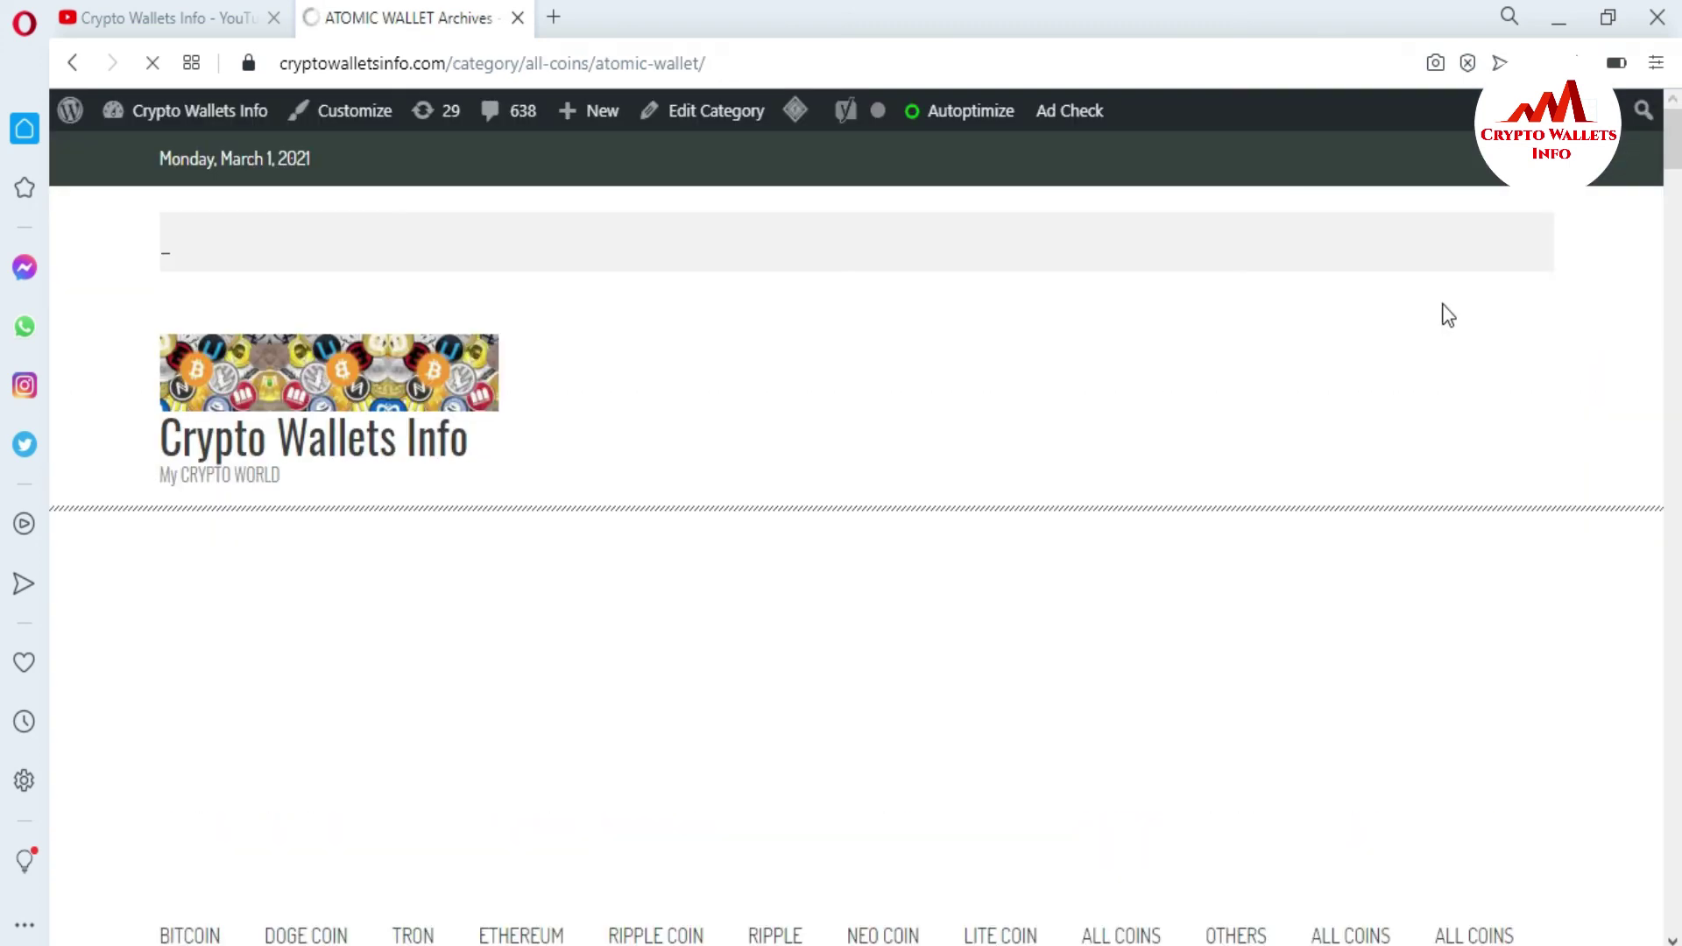
left_click_drag(1671, 158, 1680, 331)
left_click_drag(4, 333, 4, 683)
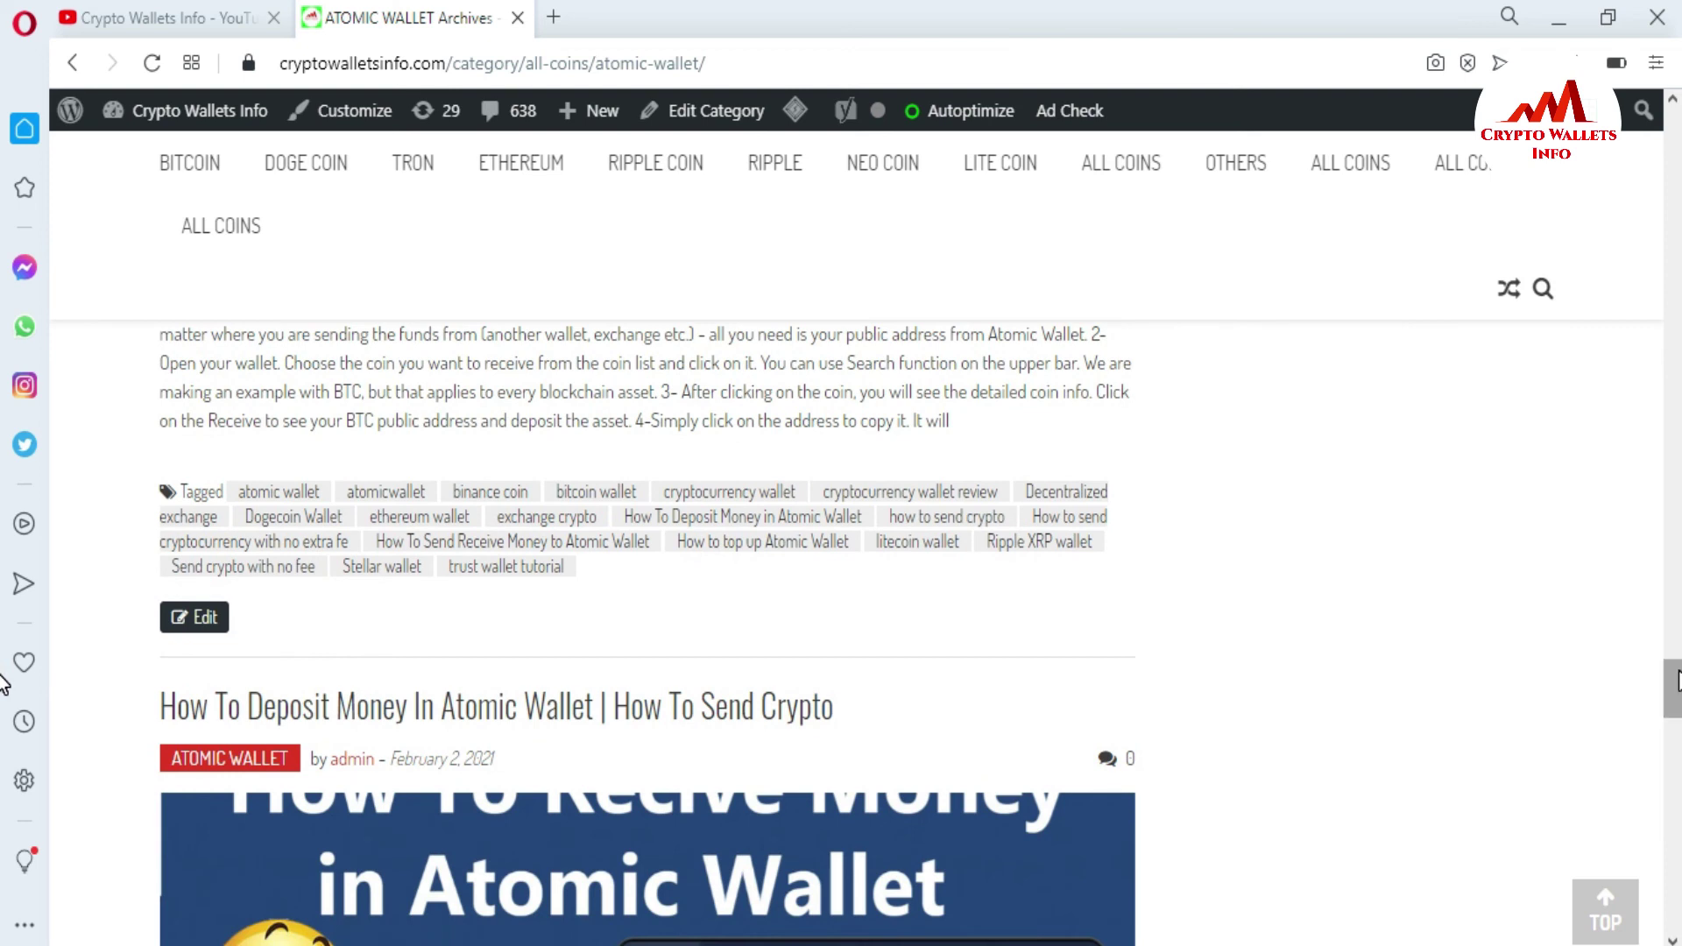
left_click_drag(1676, 682, 1676, 681)
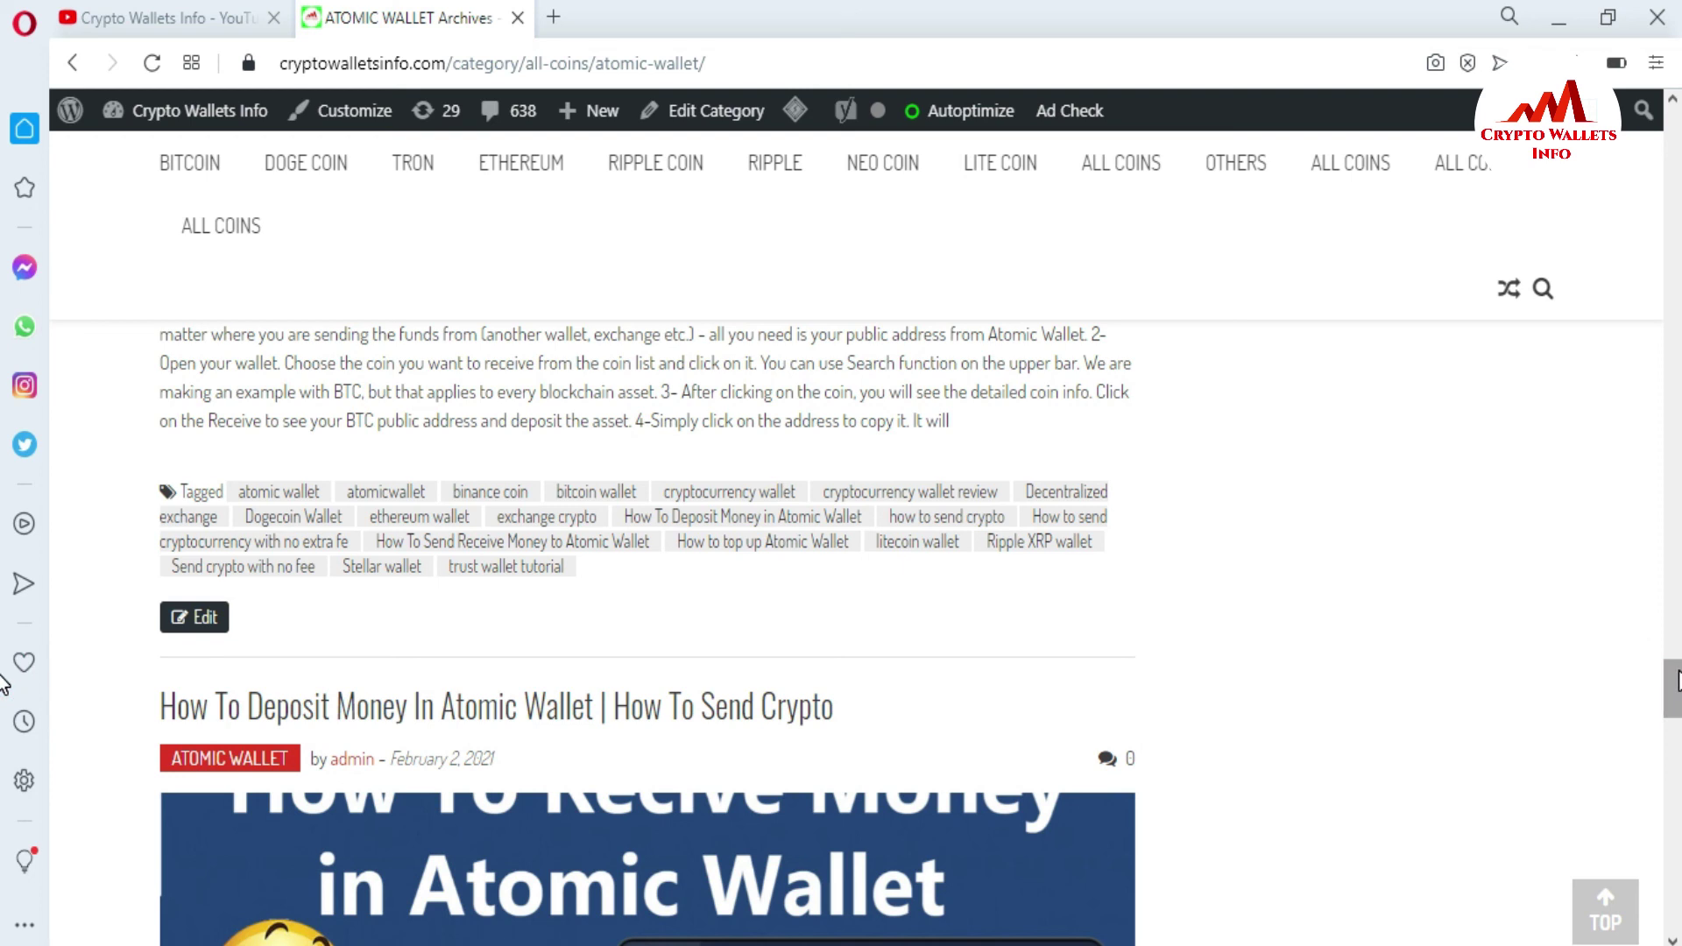